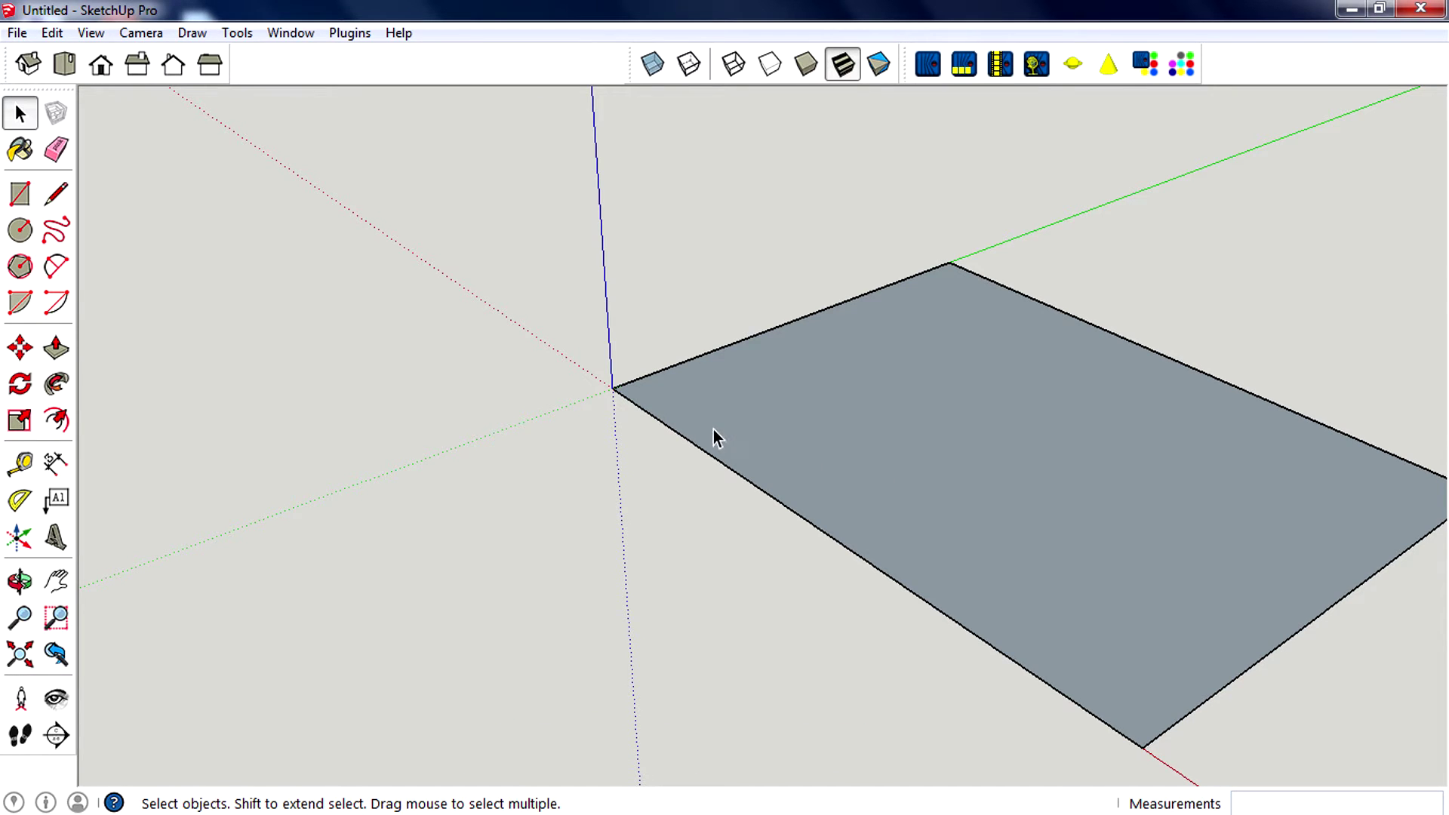
Orbit around the grey rectangle to view it from a couple of different angles.
{"action": "middle_click_drag", "start_coordinate": [691, 505], "coordinate": [892, 442]}
{"action": "key", "text": "space"}
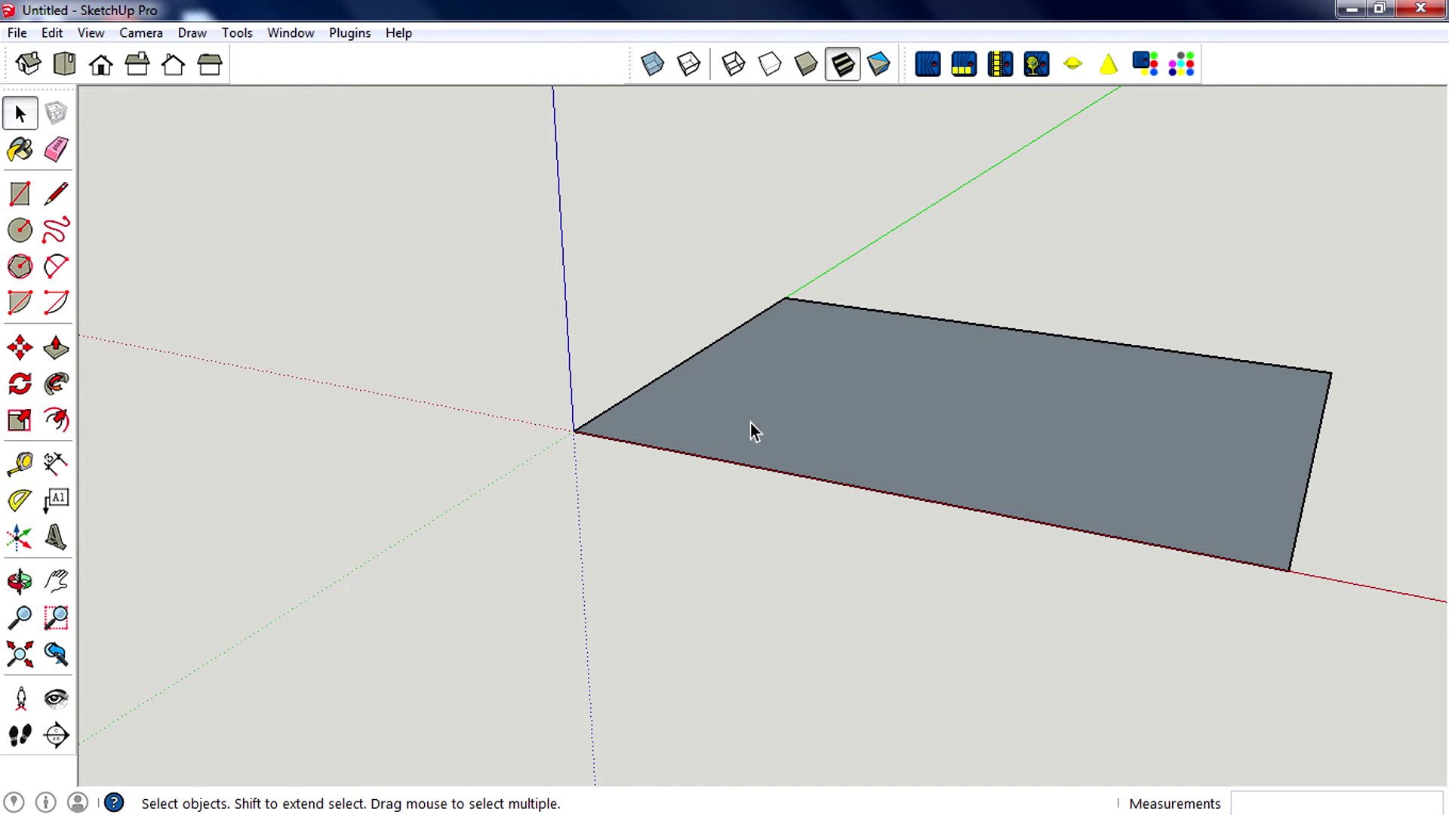
{"action": "middle_click_drag", "start_coordinate": [750, 428], "coordinate": [728, 513]}
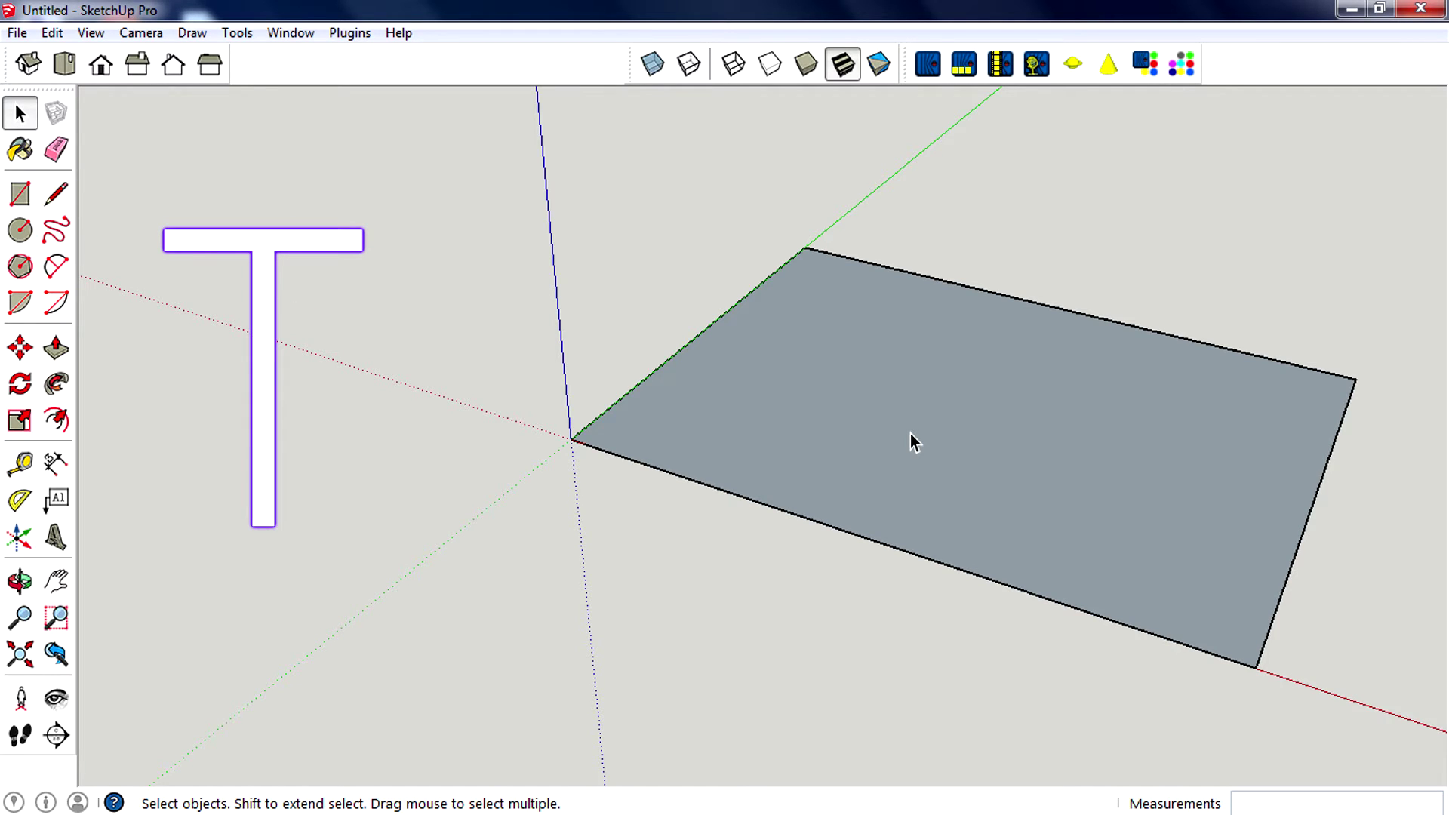
Switch to the Top view and pan so the origin shifts left.
{"action": "key", "text": "t"}
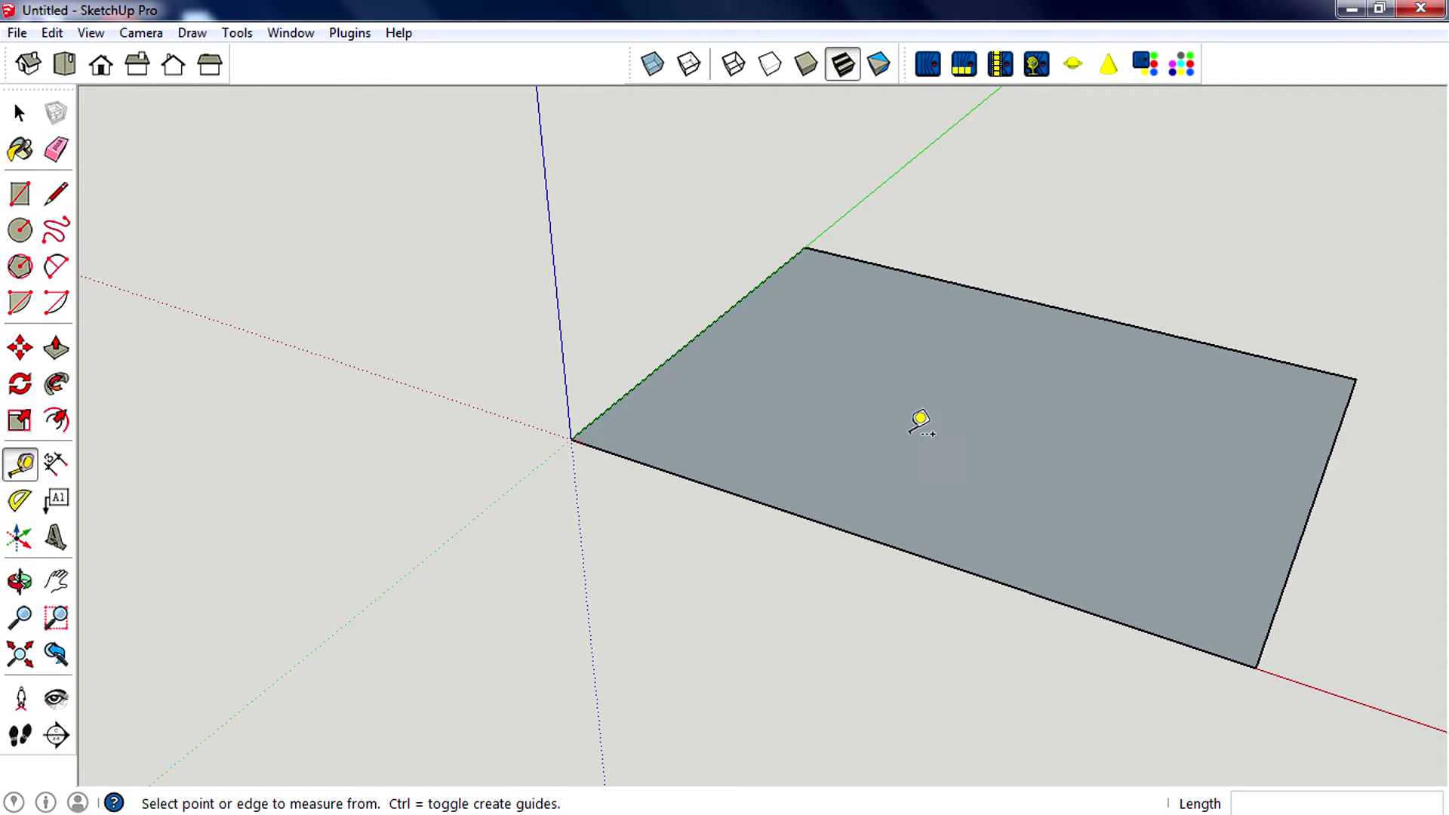
{"action": "middle_click_drag", "start_coordinate": [657, 423], "coordinate": [799, 589]}
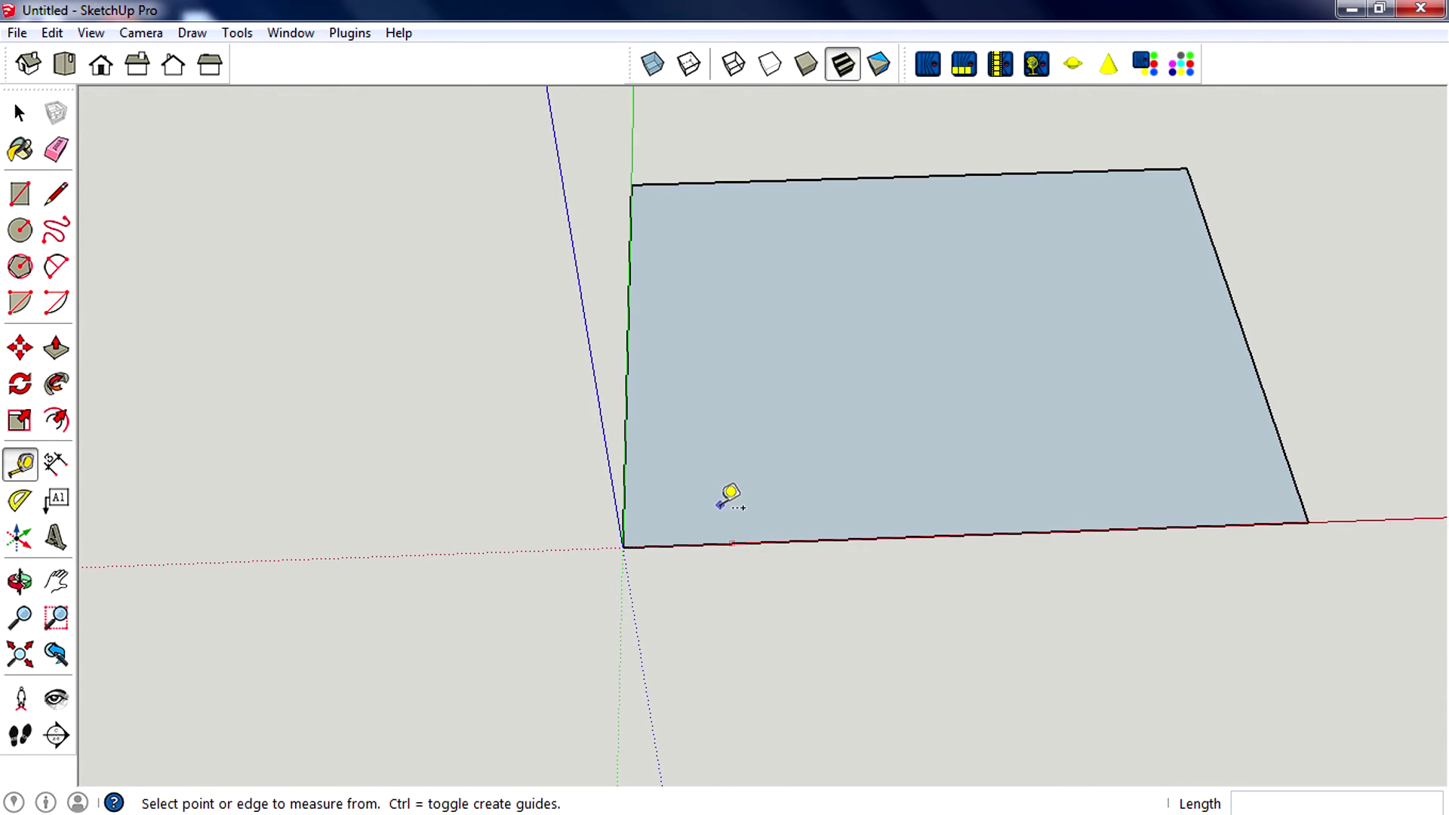
{"action": "middle_click_drag", "start_coordinate": [729, 497], "coordinate": [751, 468]}
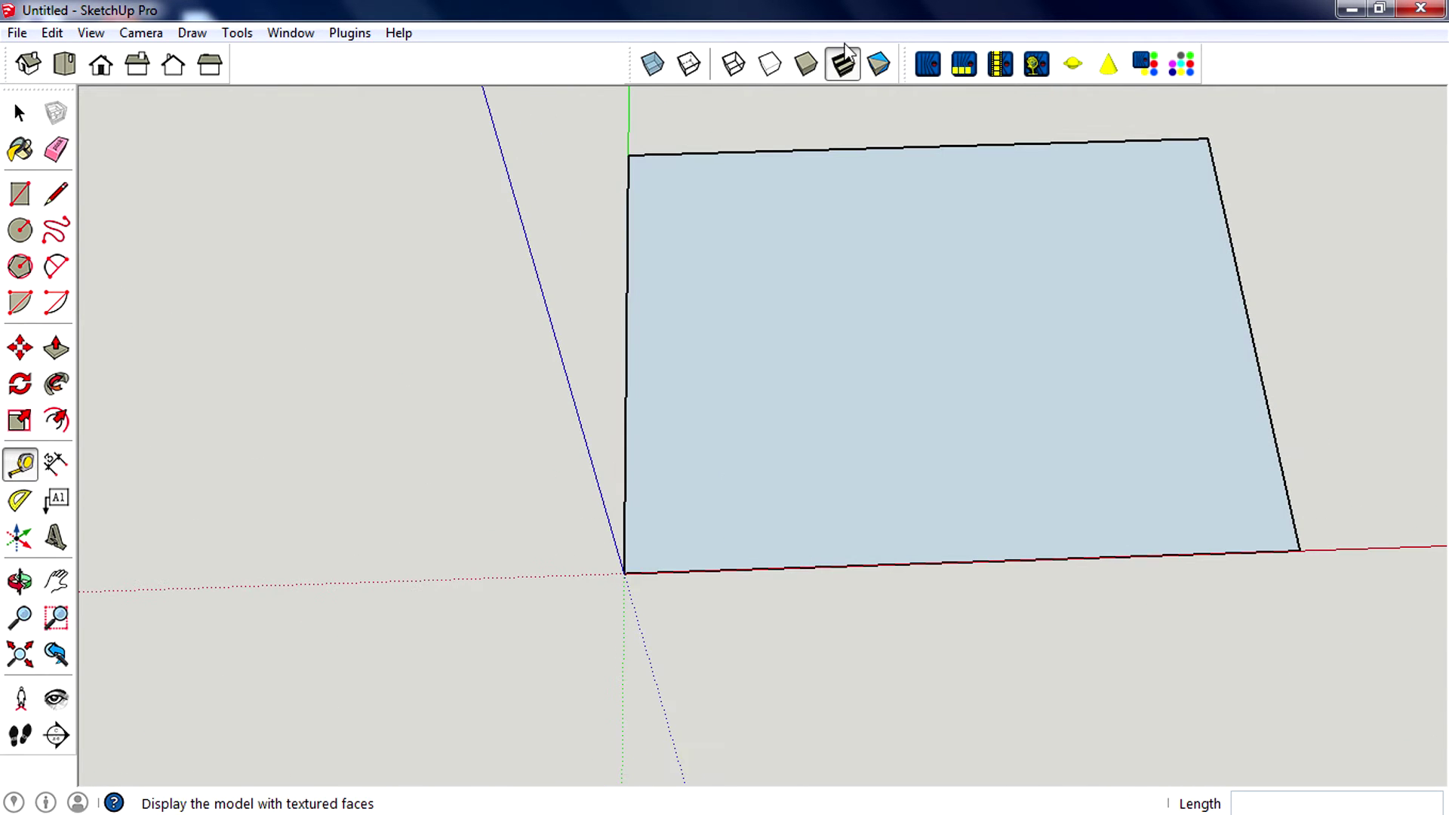
{"action": "left_click", "coordinate": [101, 65]}
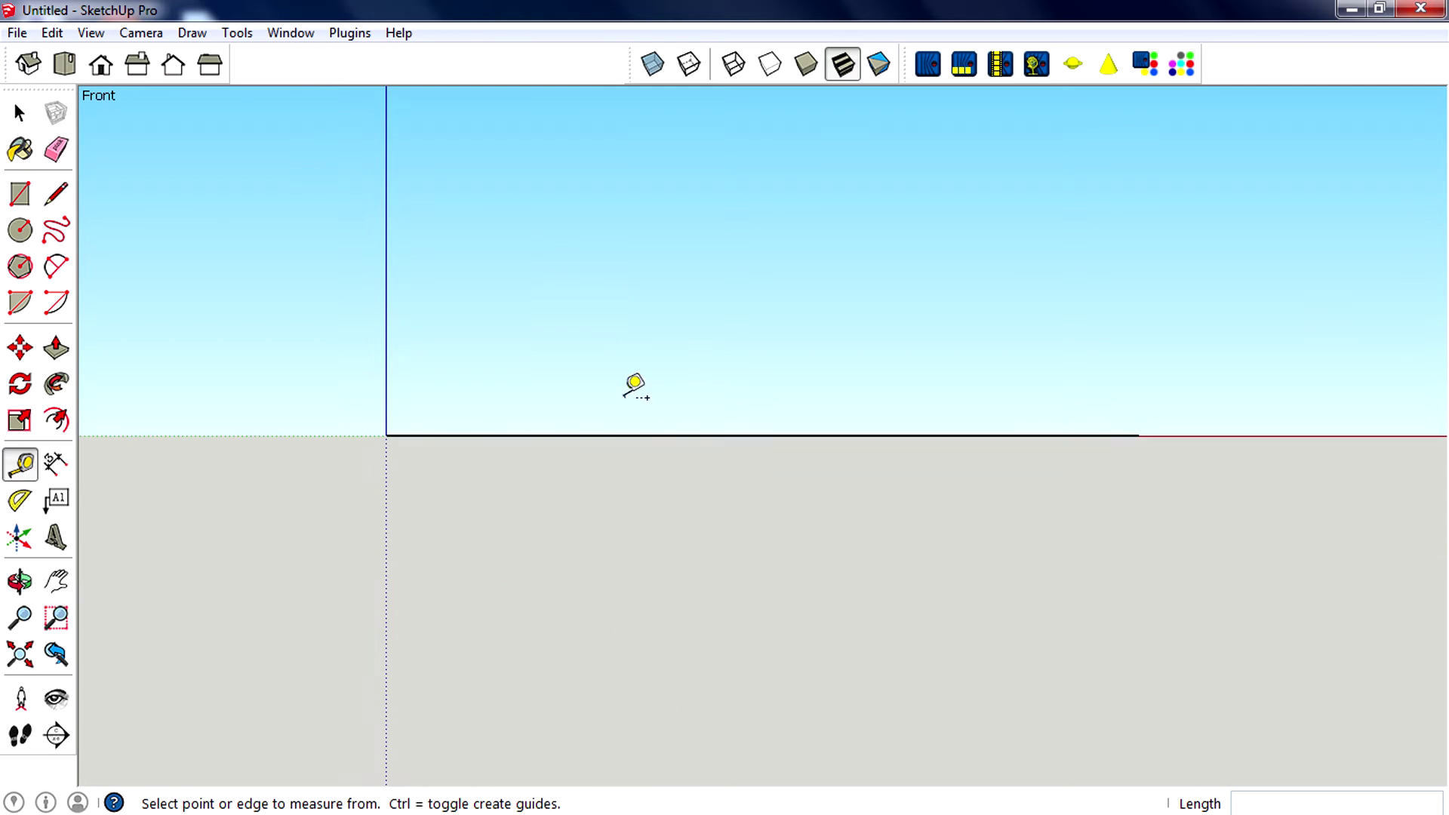
{"action": "left_click", "coordinate": [64, 72]}
{"action": "scroll", "coordinate": [559, 259], "scroll_direction": "down", "scroll_amount": 3}
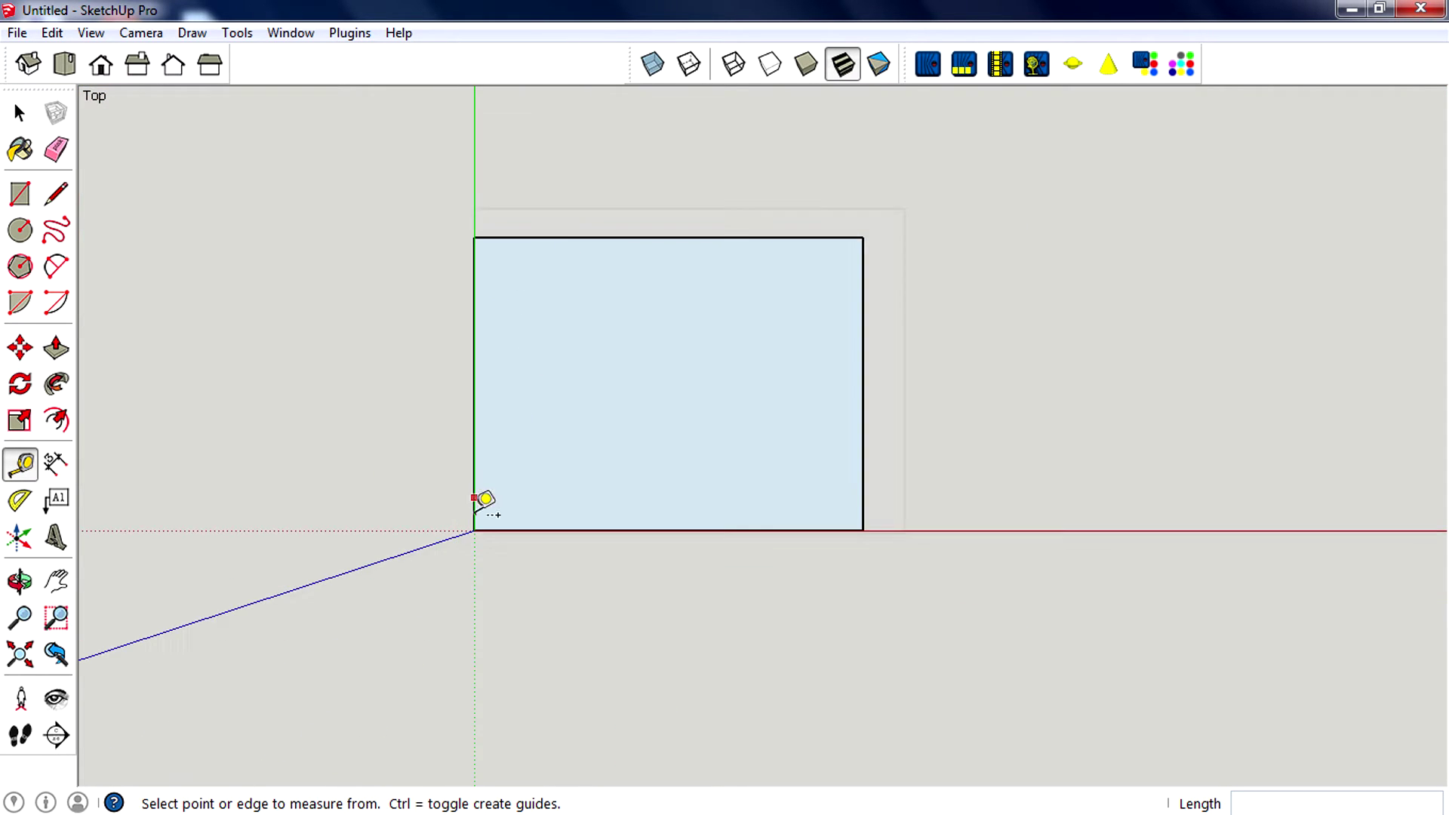
{"action": "scroll", "coordinate": [478, 527], "scroll_direction": "up", "scroll_amount": 5}
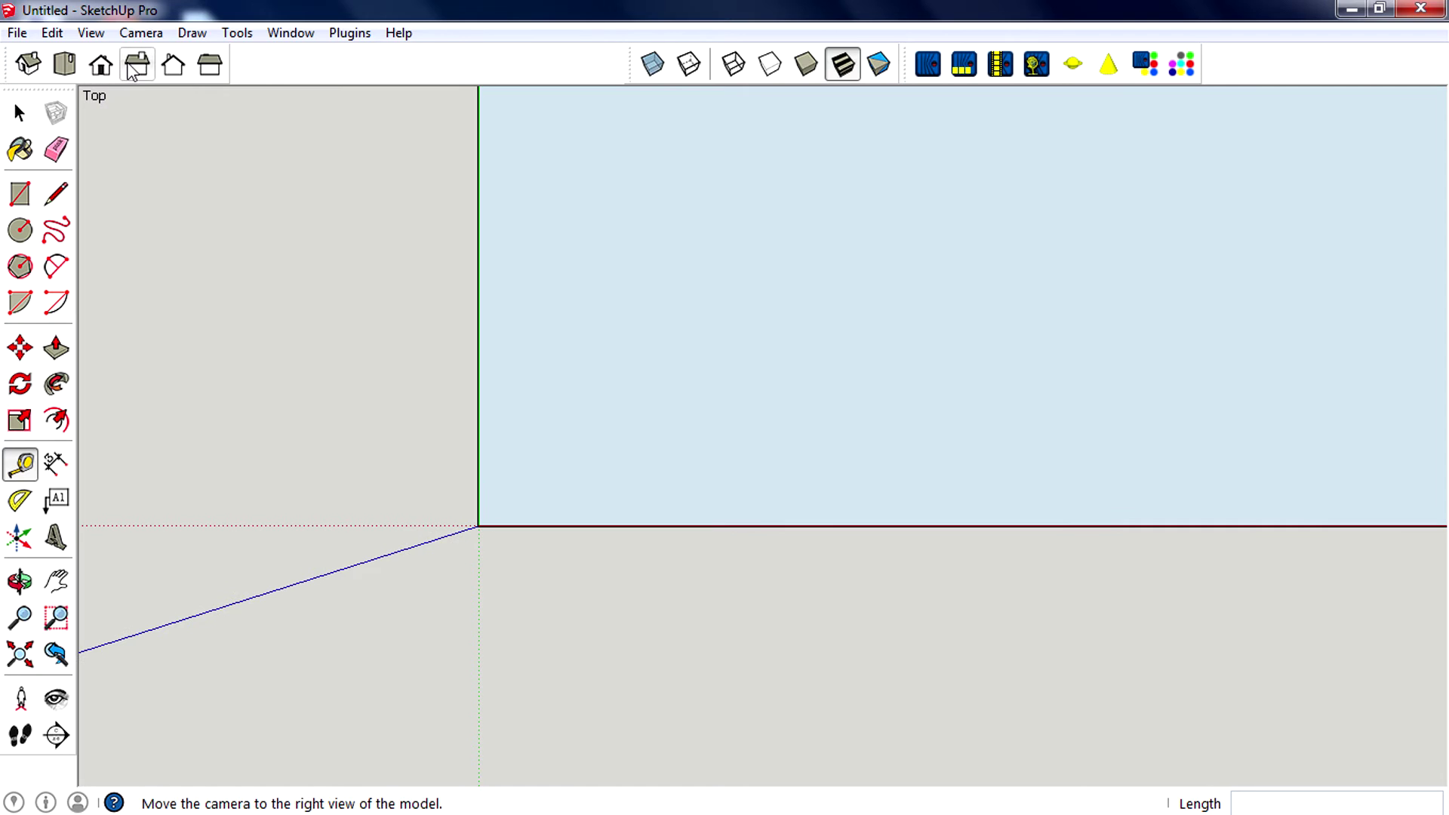
{"action": "scroll", "coordinate": [530, 426], "scroll_direction": "up", "scroll_amount": 1}
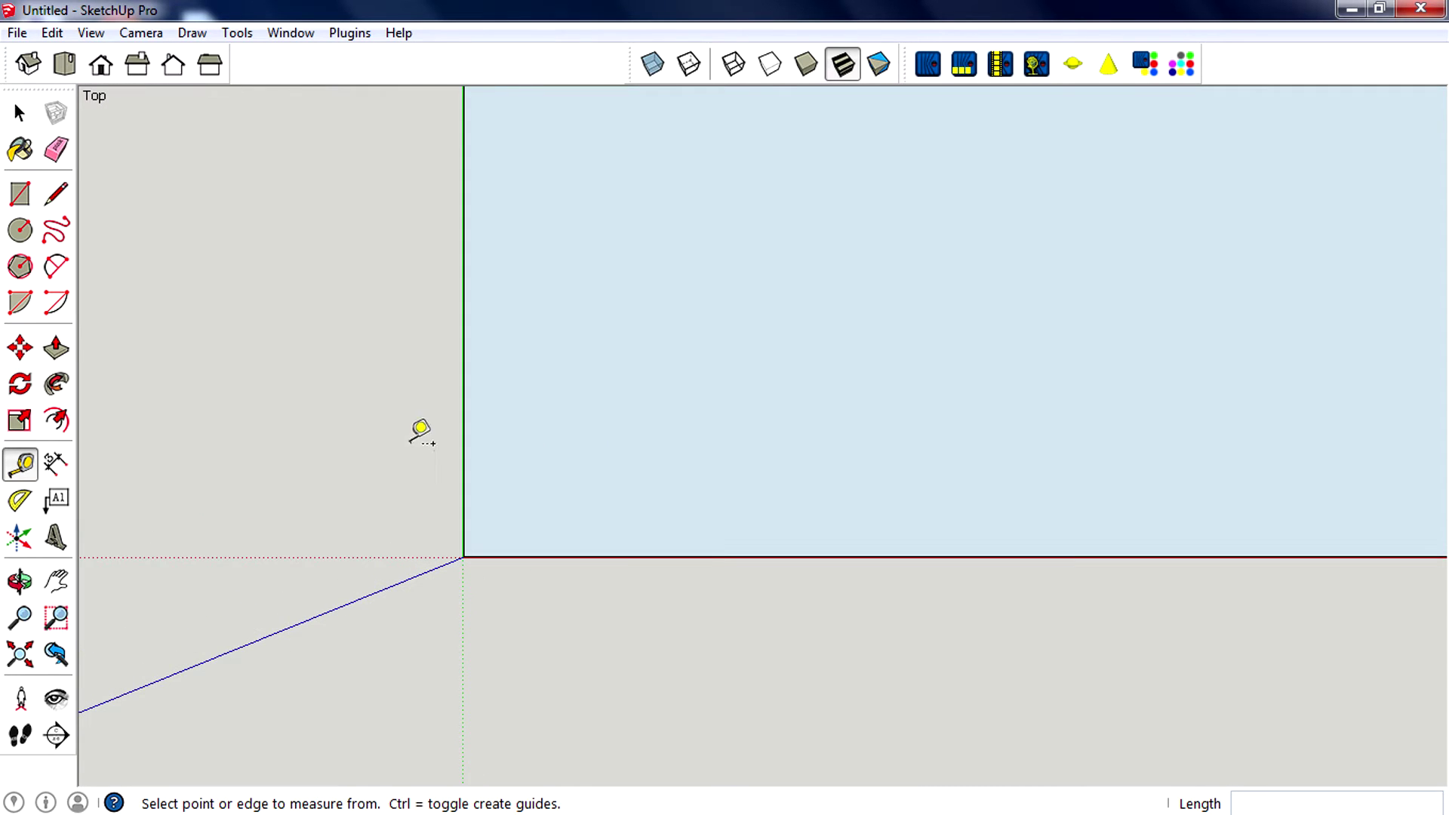
{"action": "key", "text": "h"}
{"action": "left_click_drag", "start_coordinate": [631, 543], "coordinate": [525, 532]}
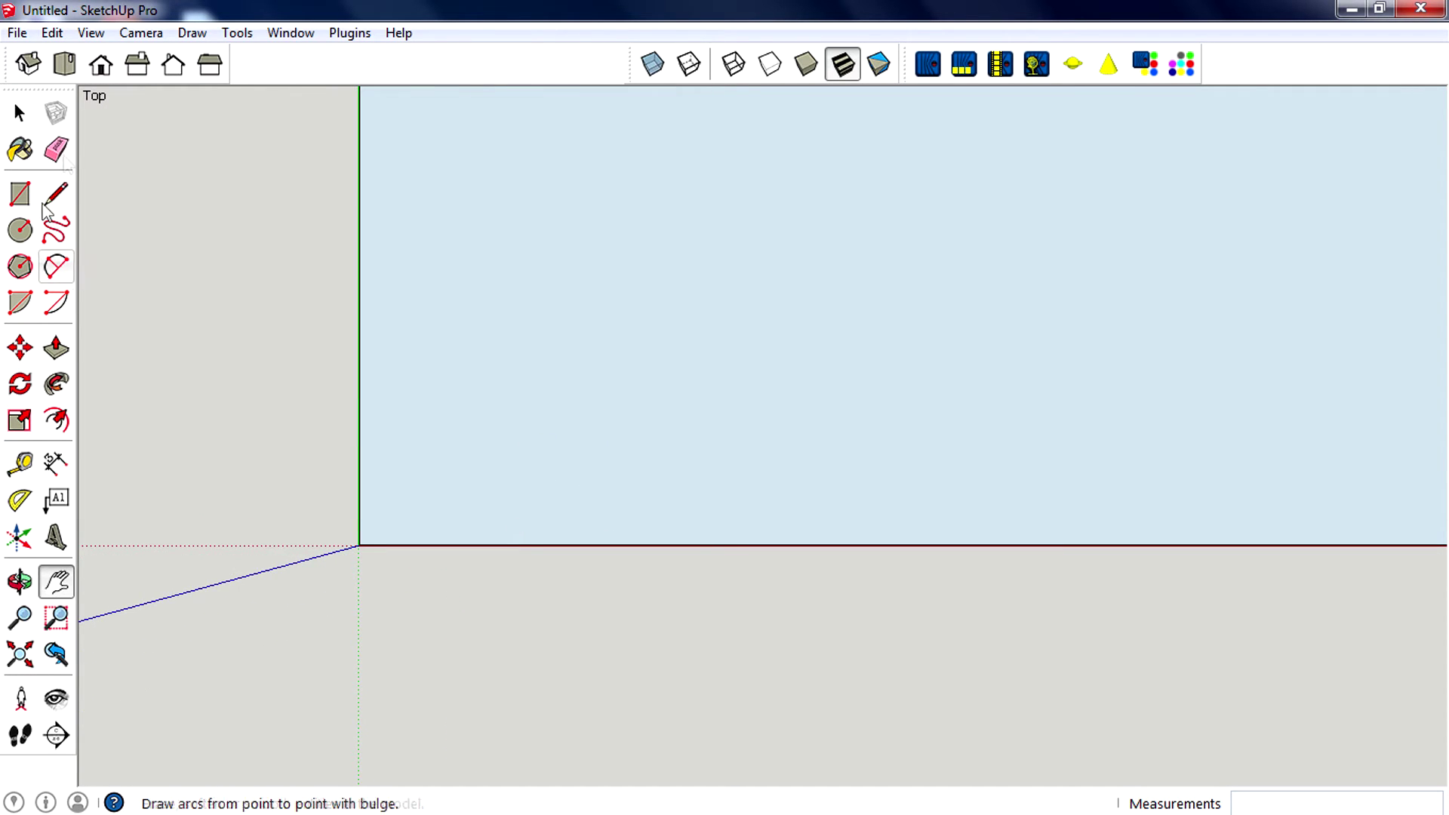
Tape-measure the red-axis edge from the origin to the far corner, reading 203.57m.
{"action": "left_click", "coordinate": [19, 464]}
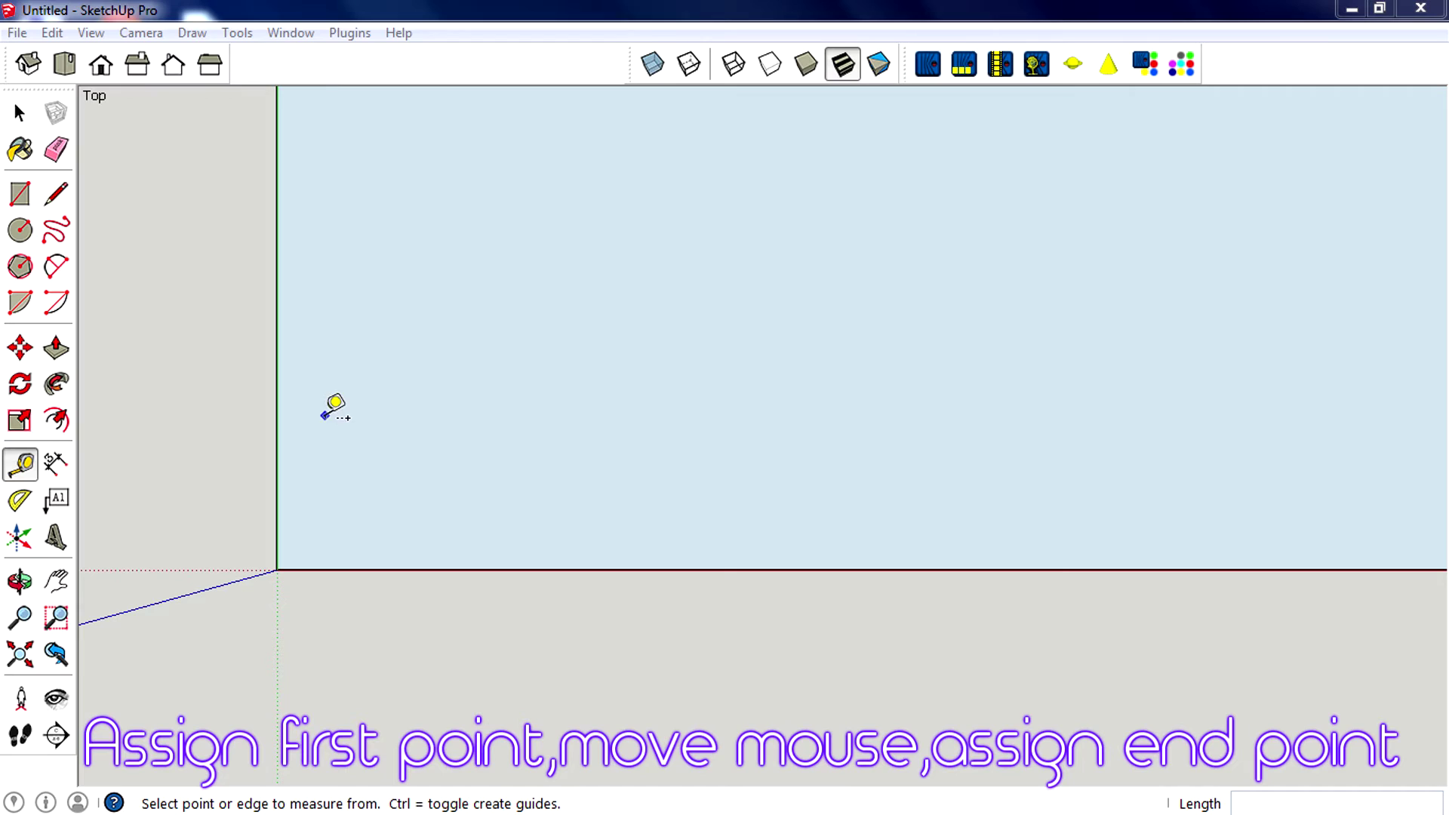
{"action": "left_click", "coordinate": [290, 560]}
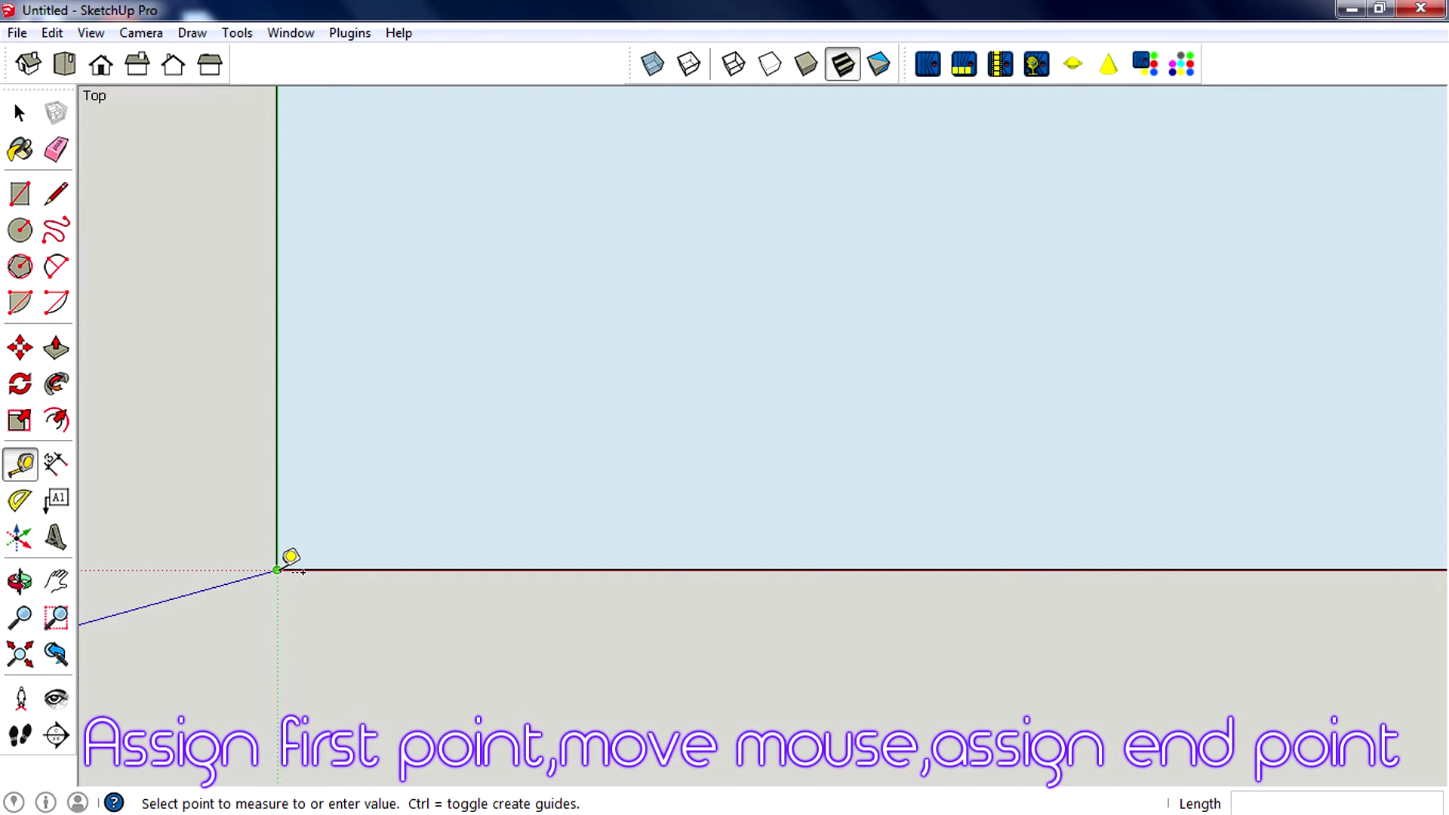
{"action": "scroll", "coordinate": [234, 567], "scroll_direction": "down", "scroll_amount": 5}
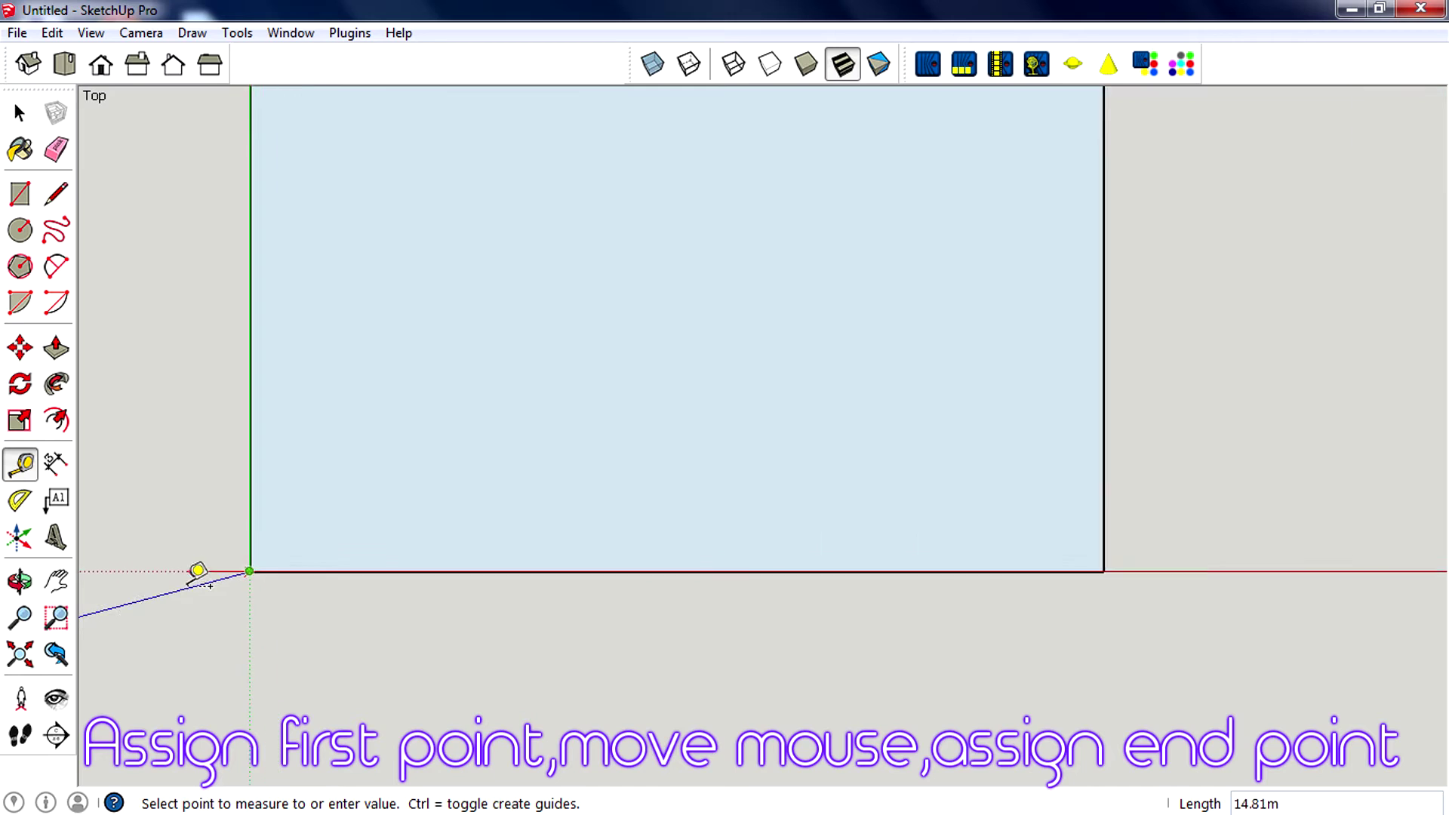
{"action": "scroll", "coordinate": [762, 575], "scroll_direction": "up", "scroll_amount": 3}
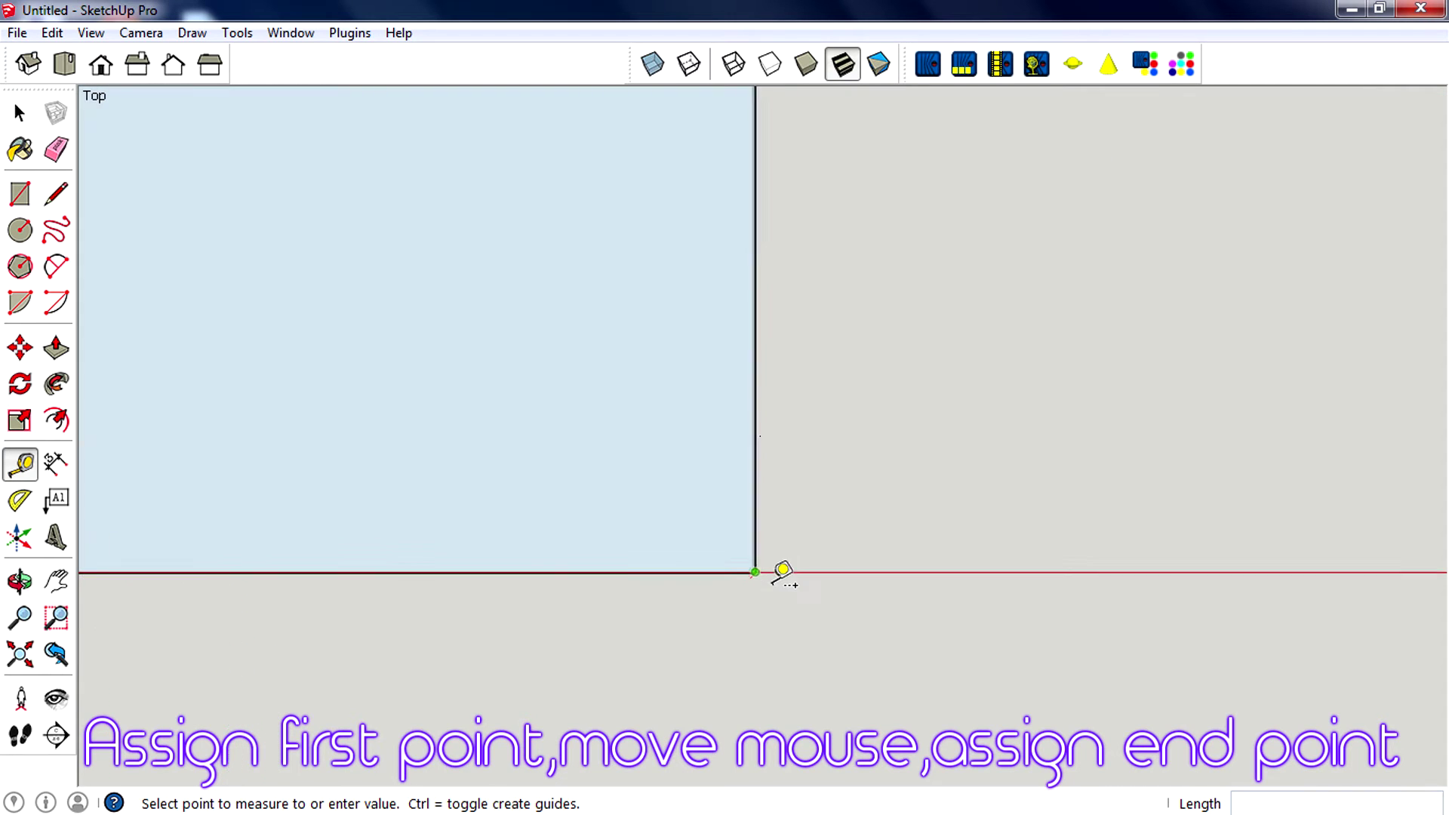
{"action": "scroll", "coordinate": [778, 569], "scroll_direction": "up", "scroll_amount": 1}
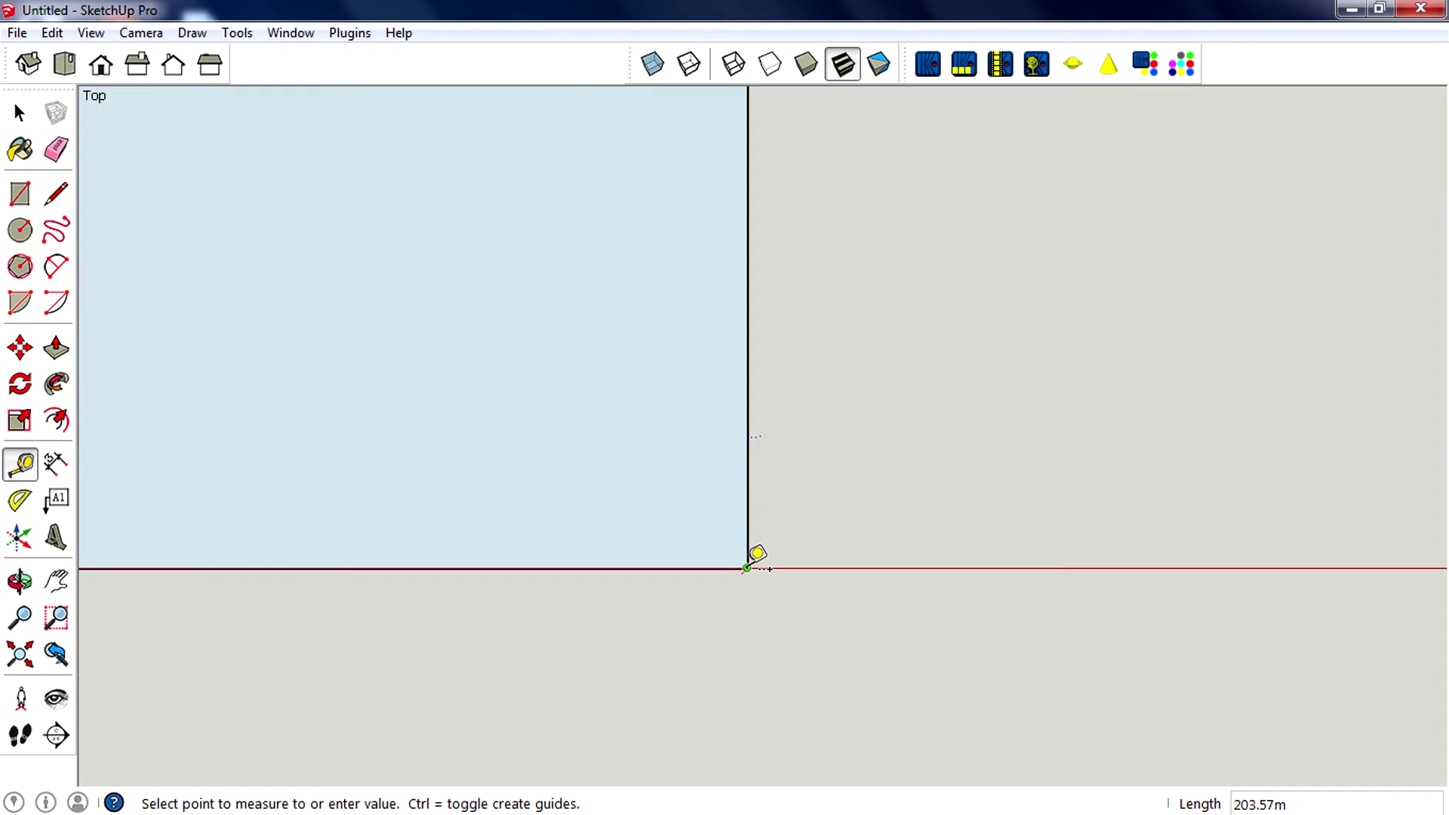
{"action": "key", "text": "Escape"}
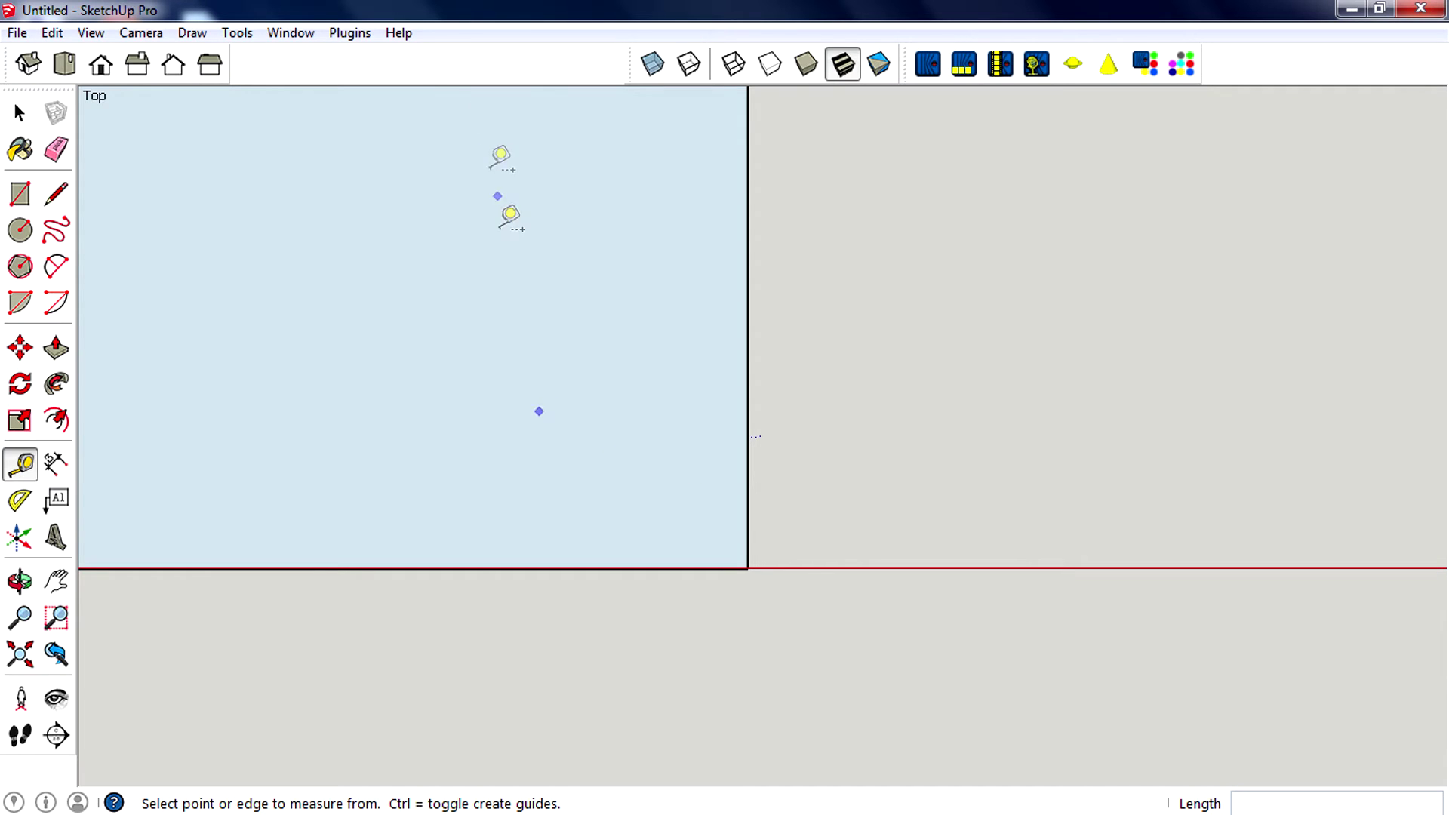
In Window > Preferences, choose a Simple Template on the Template page.
{"action": "left_click", "coordinate": [303, 35]}
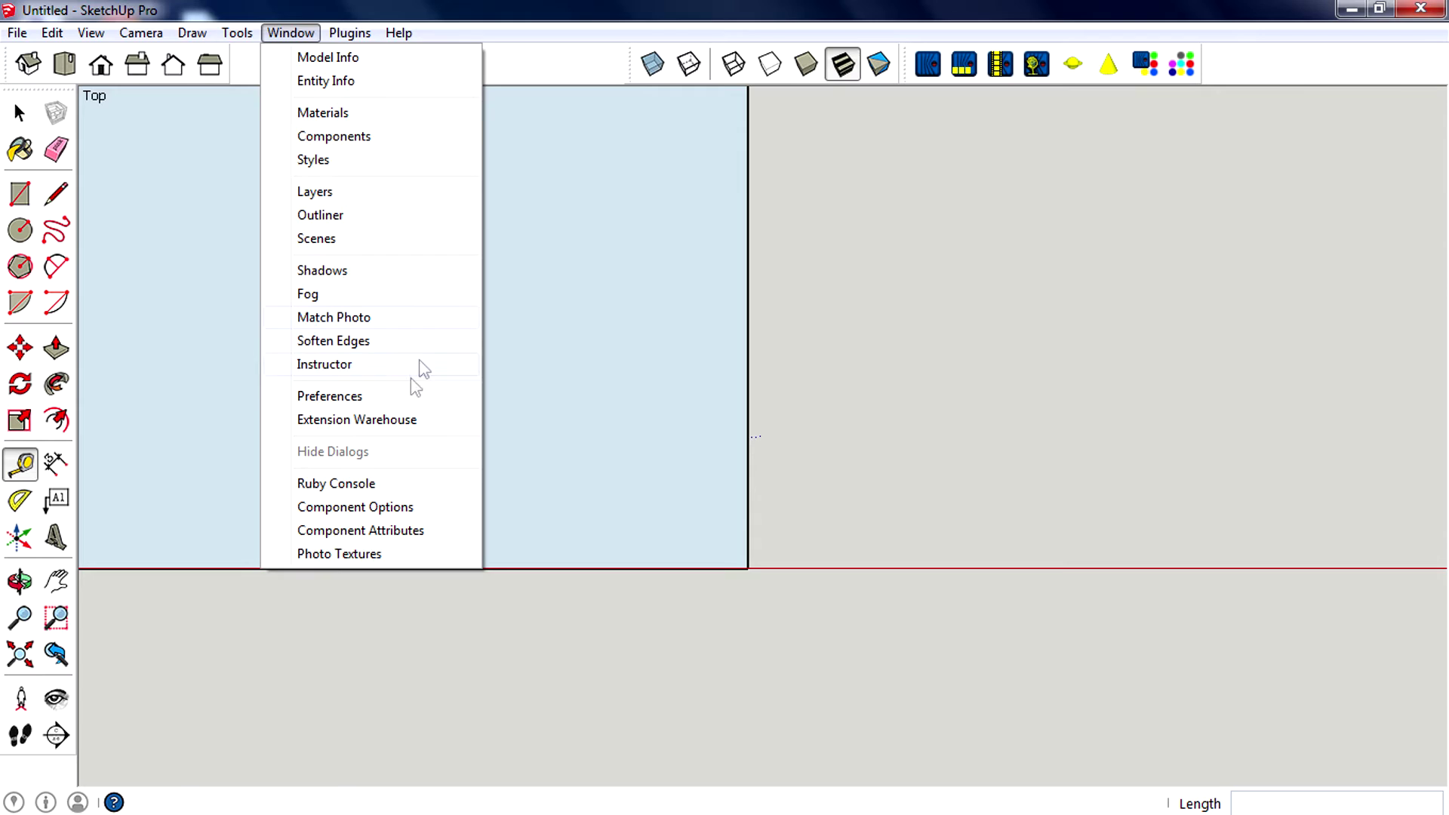
{"action": "left_click", "coordinate": [389, 396]}
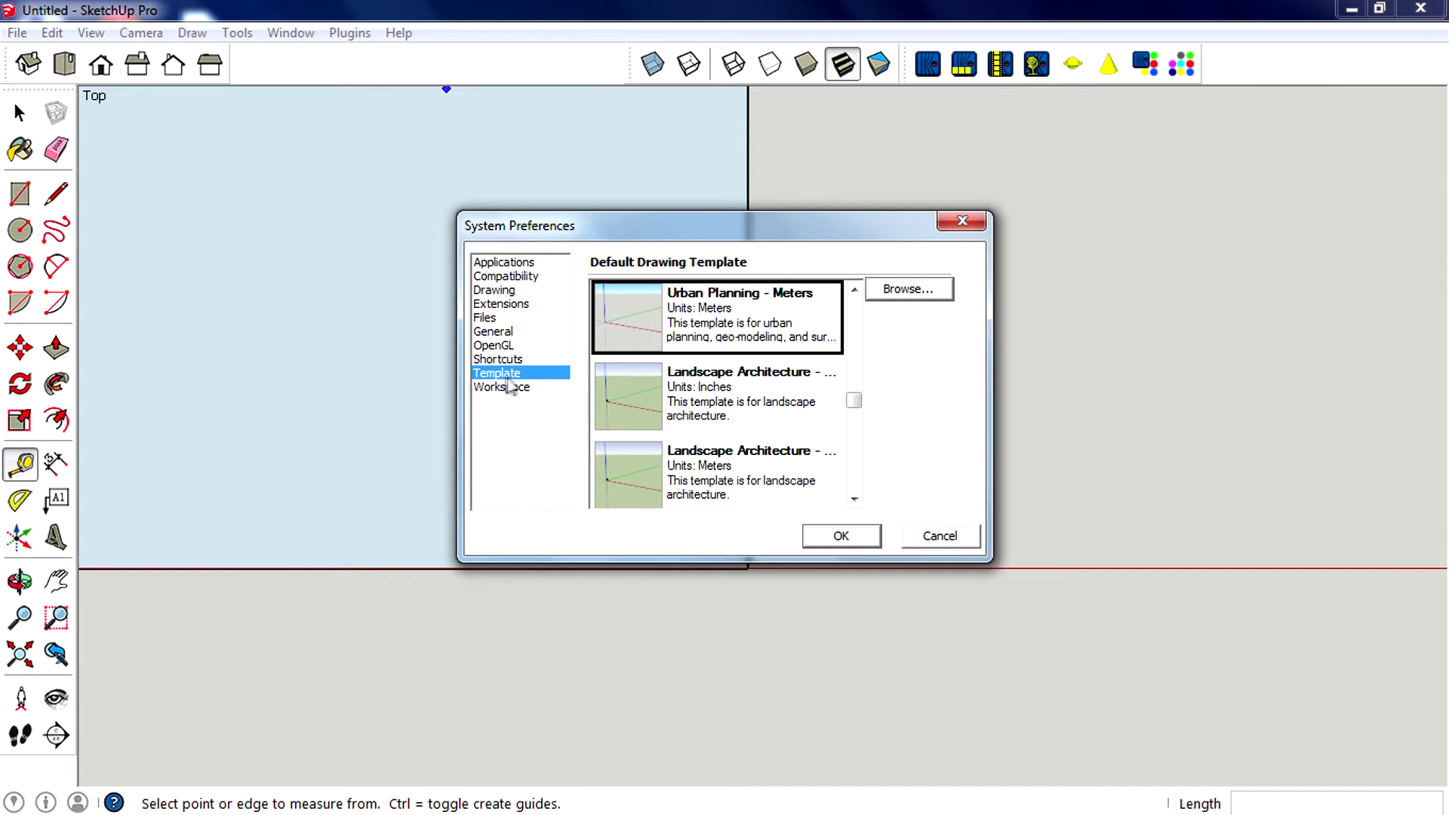
{"action": "left_click_drag", "start_coordinate": [853, 404], "coordinate": [854, 399]}
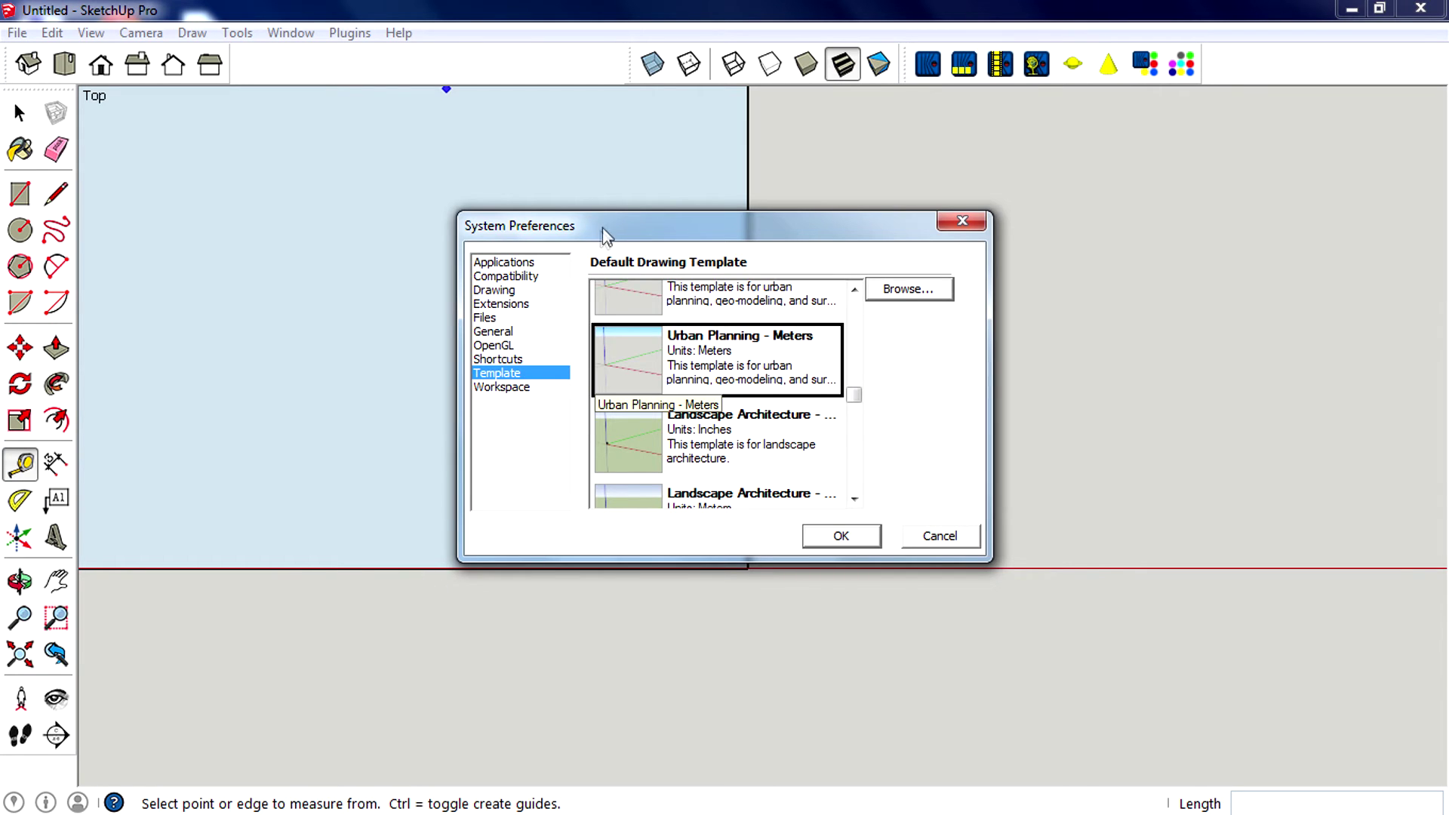
{"action": "left_click_drag", "start_coordinate": [602, 228], "coordinate": [713, 225]}
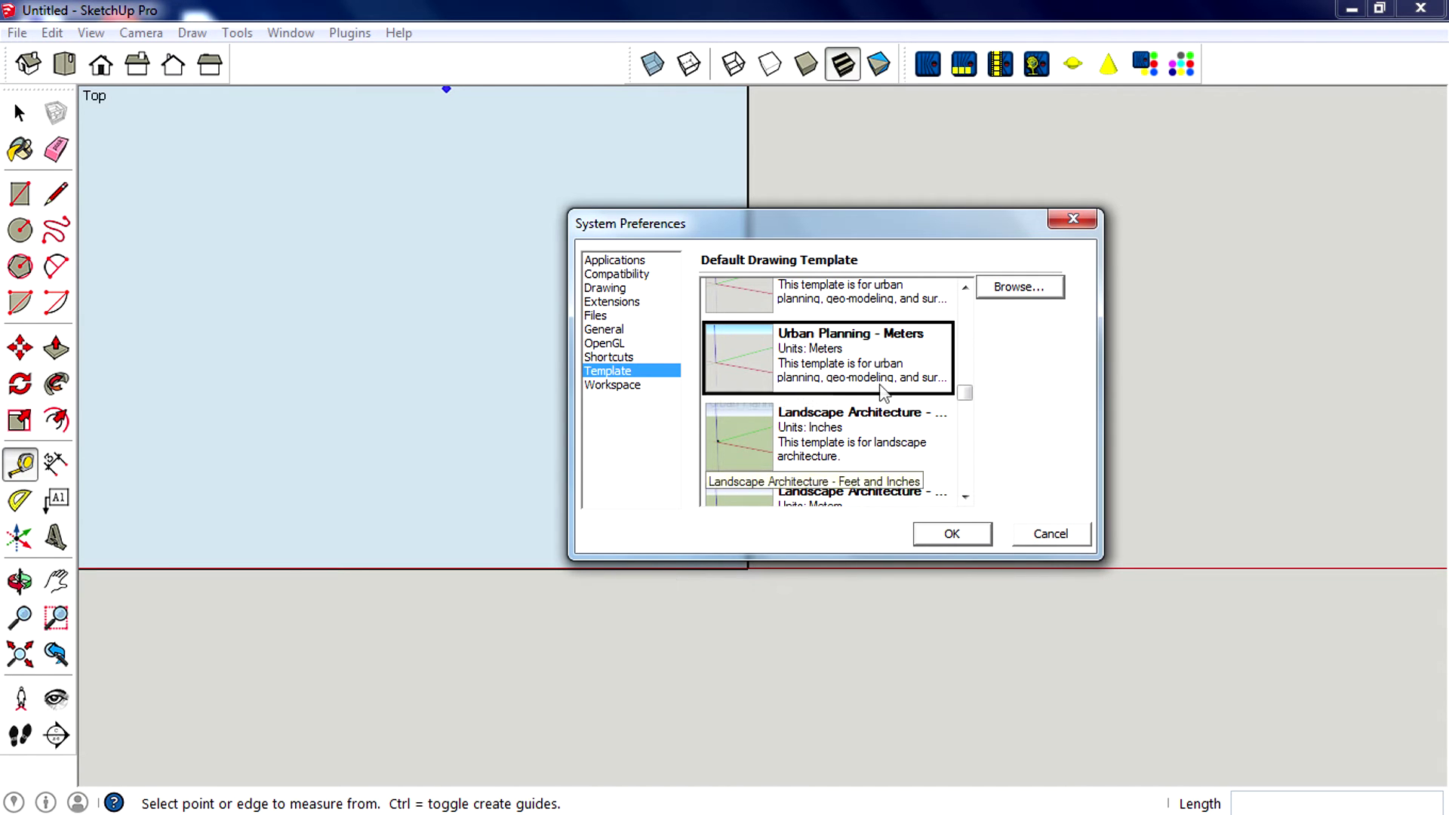
{"action": "left_click_drag", "start_coordinate": [967, 397], "coordinate": [975, 298]}
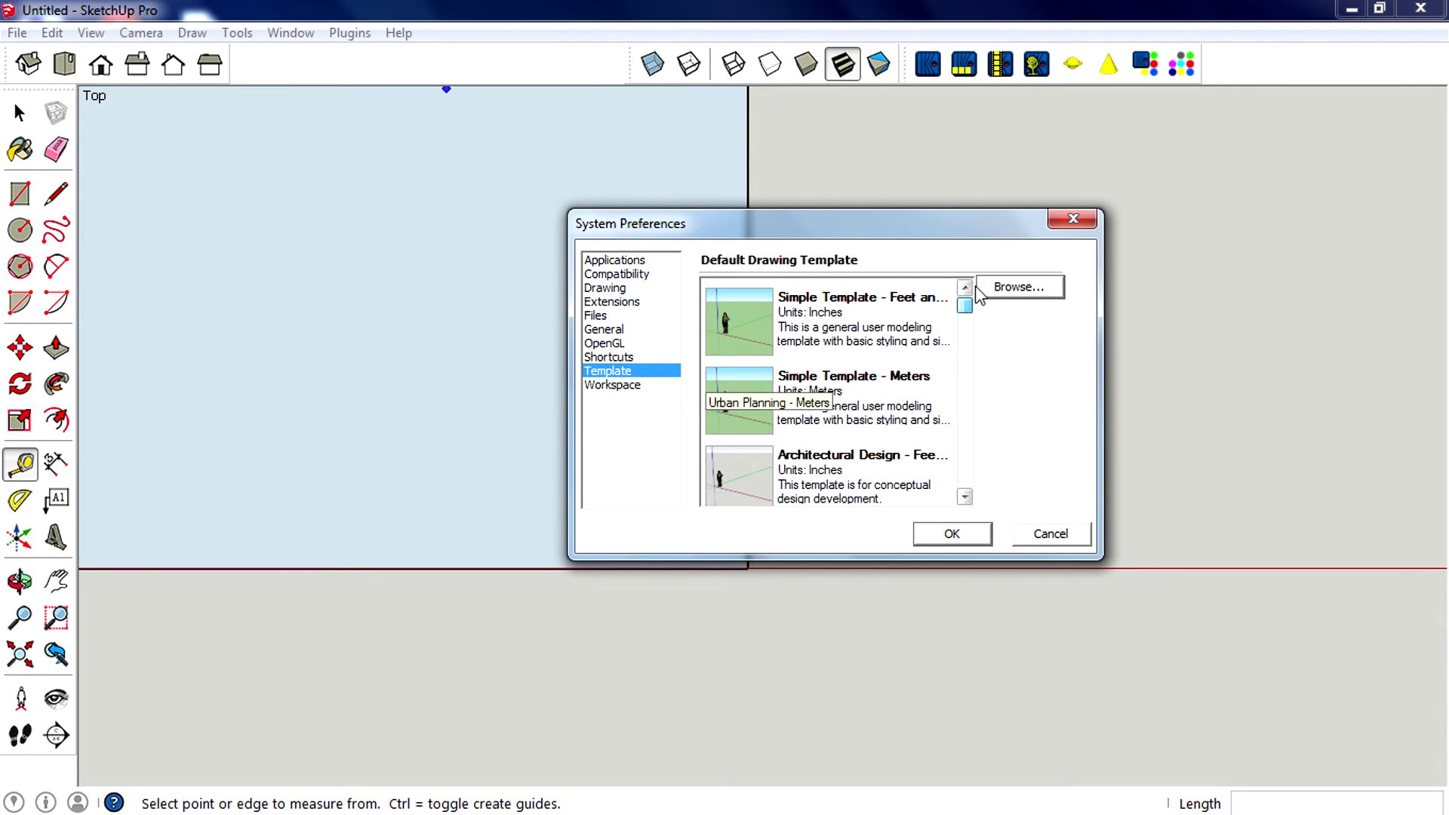
{"action": "left_click", "coordinate": [906, 329]}
Confirm the new default template and start a new model without saving.
{"action": "left_click", "coordinate": [970, 534]}
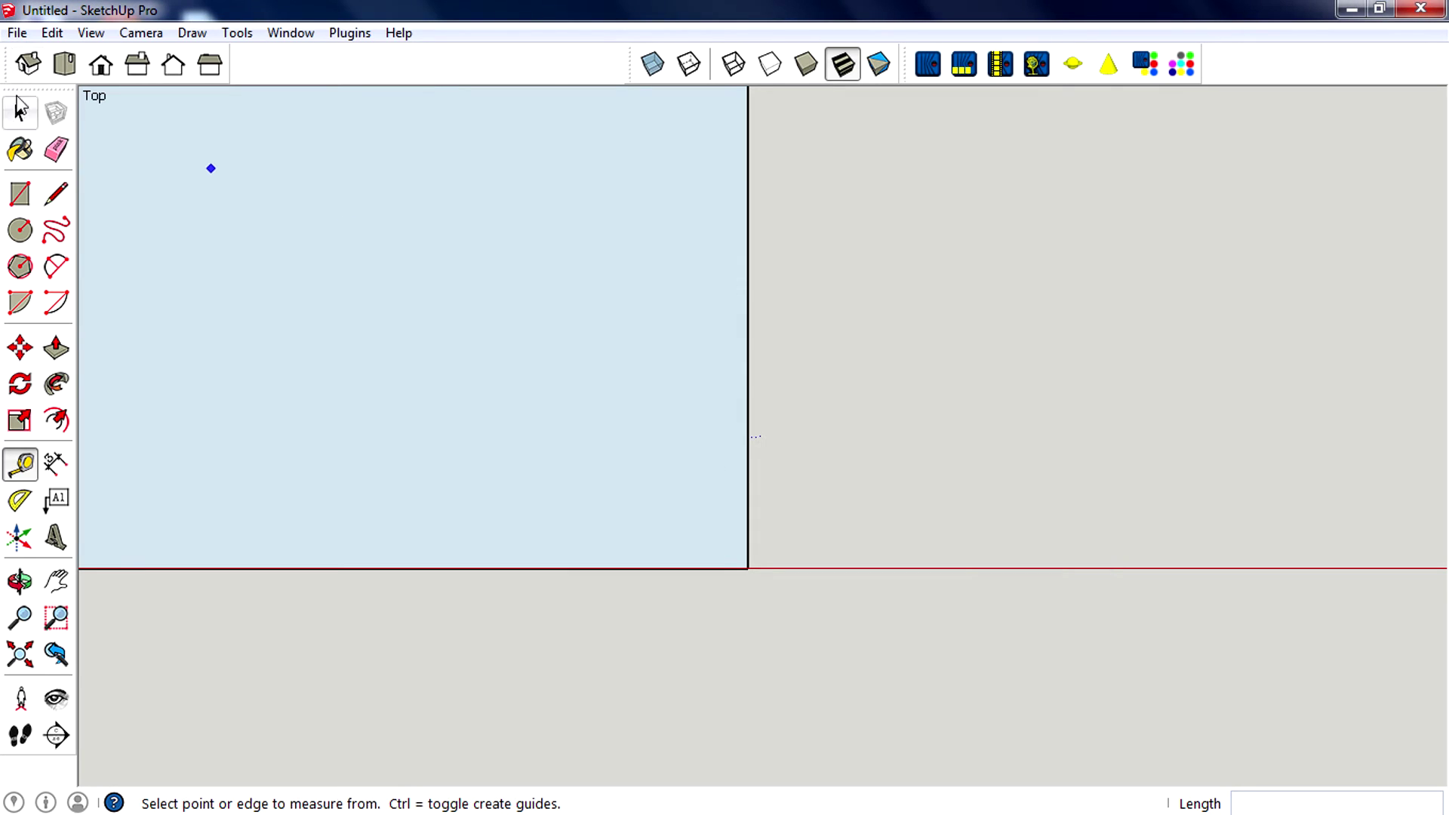
{"action": "left_click", "coordinate": [17, 32]}
{"action": "left_click", "coordinate": [45, 113]}
{"action": "left_click", "coordinate": [742, 465]}
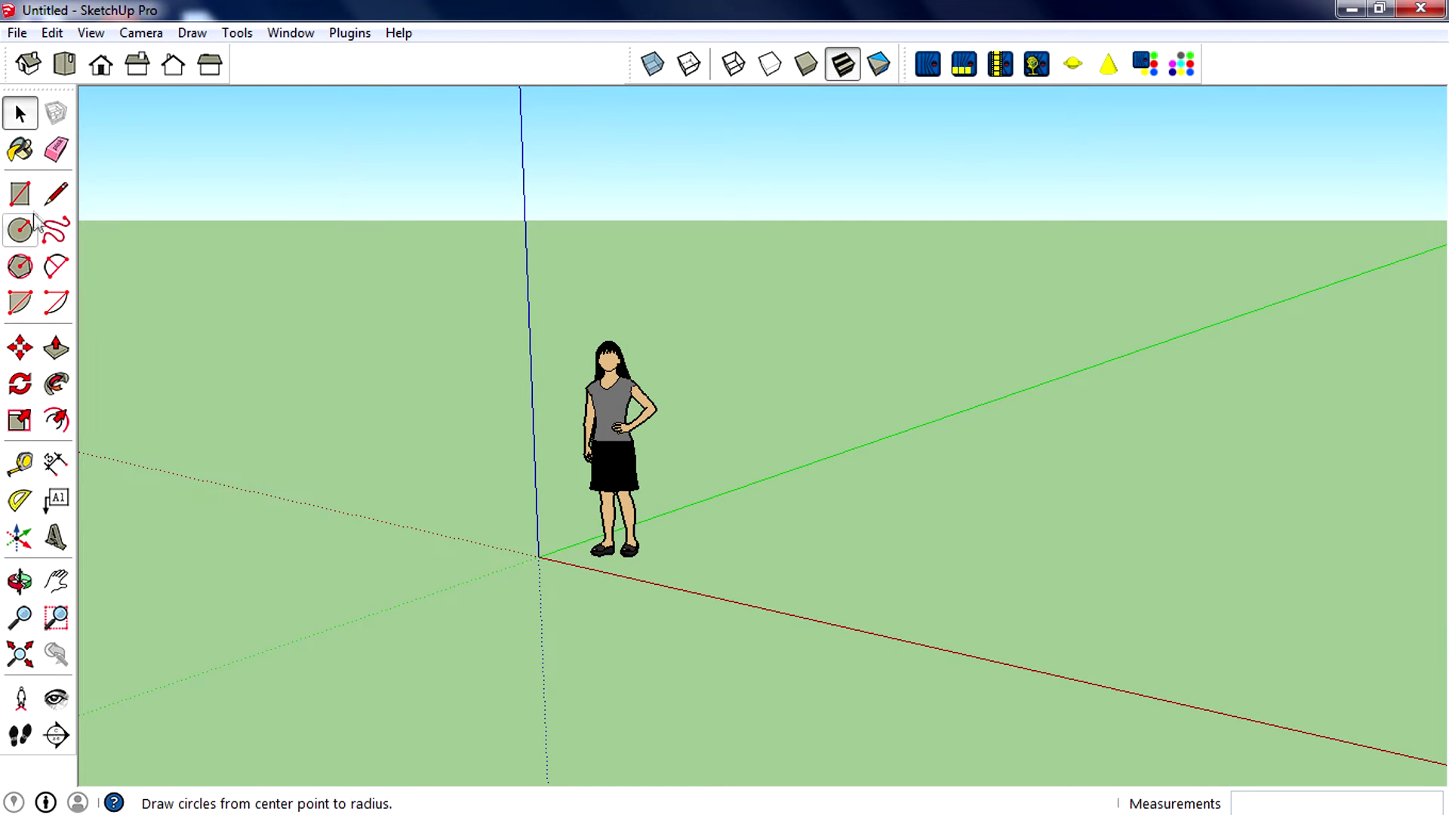
{"action": "left_click", "coordinate": [19, 194]}
Draw a test rectangle and start tape-measuring from its near-left corner.
{"action": "left_click", "coordinate": [785, 604]}
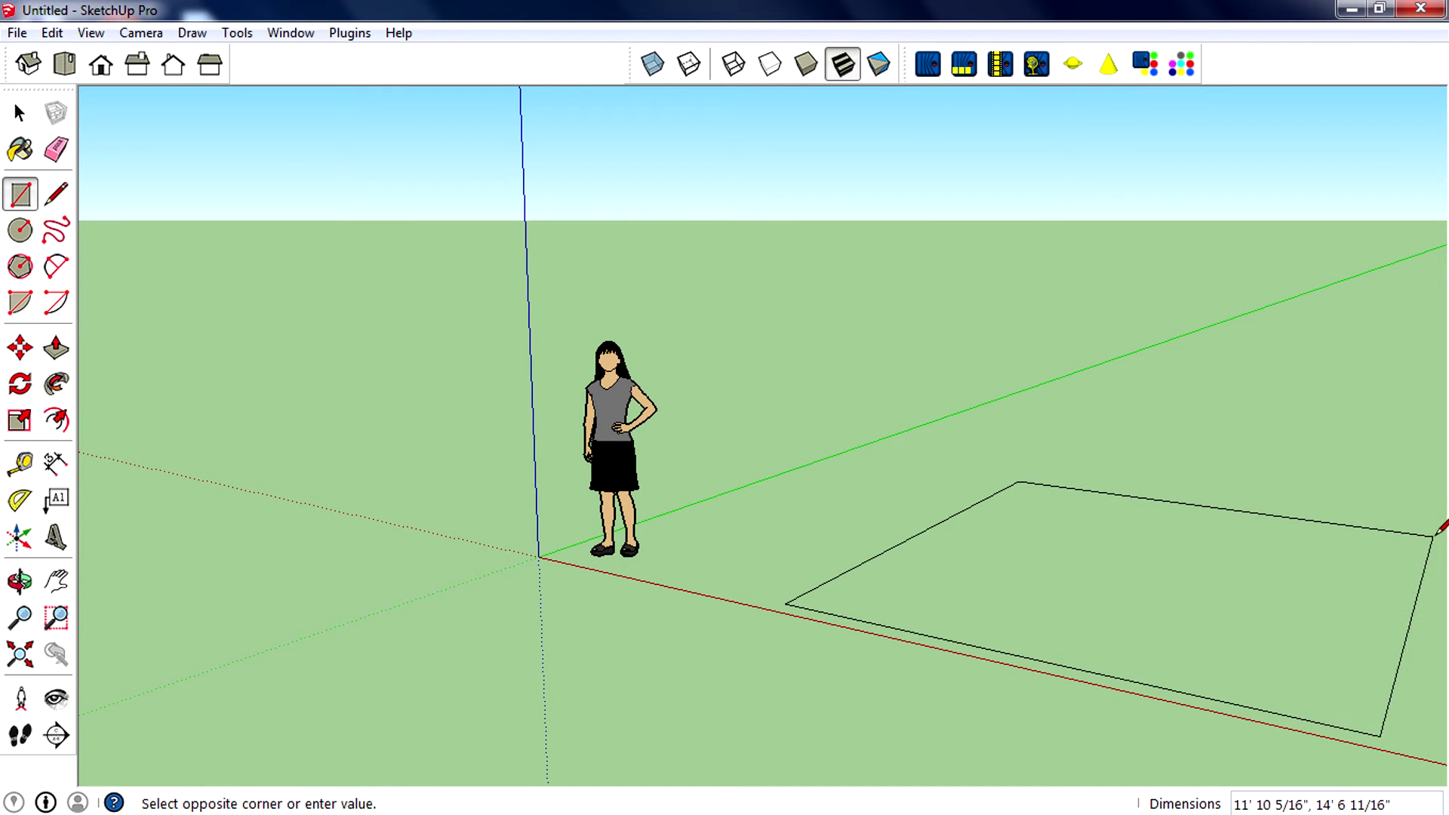
{"action": "left_click", "coordinate": [1426, 479]}
{"action": "middle_click_drag", "start_coordinate": [750, 492], "coordinate": [532, 574]}
{"action": "left_click", "coordinate": [20, 463]}
{"action": "left_click", "coordinate": [460, 715]}
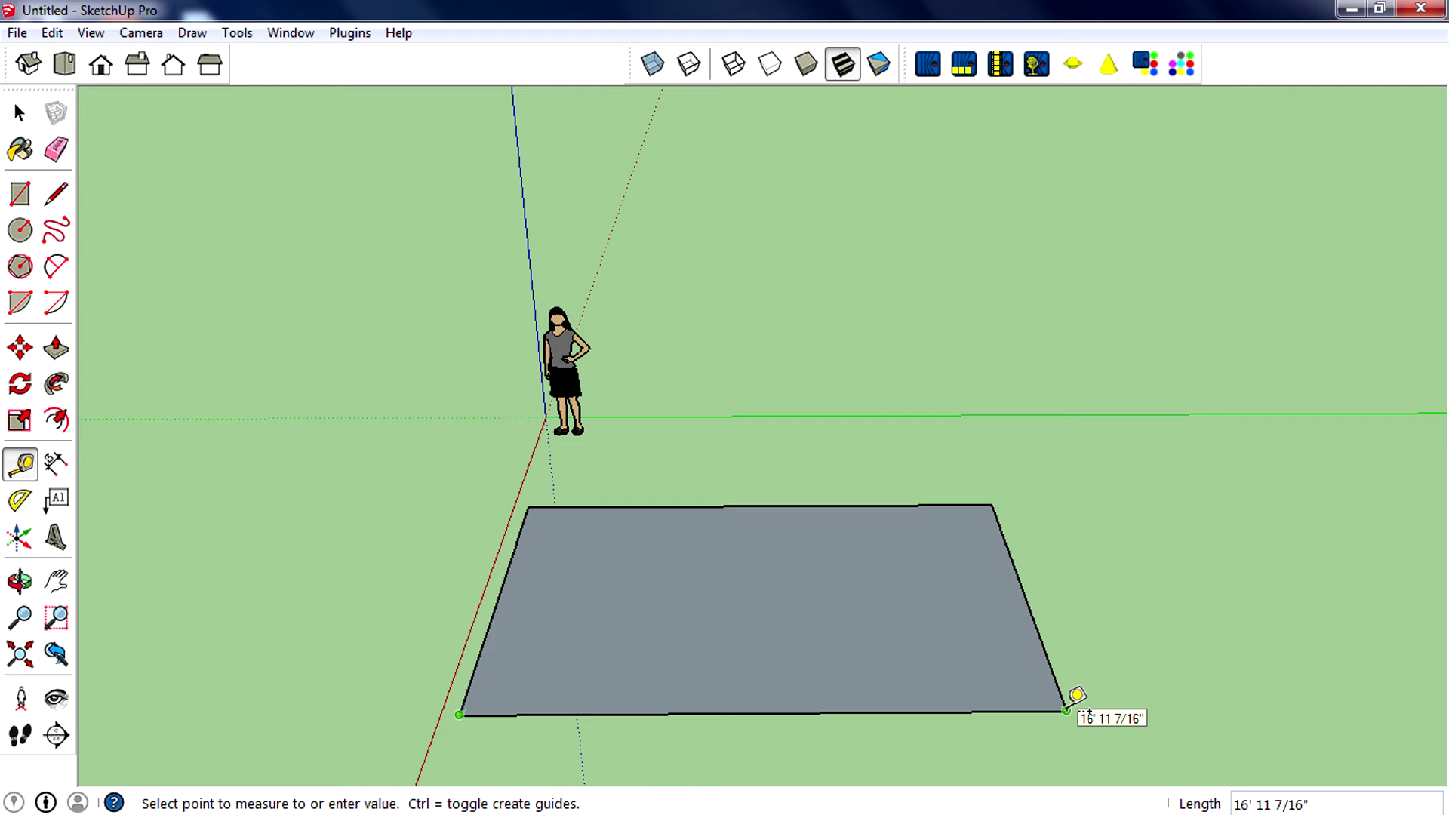
Box-select the standing figure and the rectangle and delete them.
{"action": "left_click", "coordinate": [20, 114]}
{"action": "scroll", "coordinate": [736, 573], "scroll_direction": "down", "scroll_amount": 3}
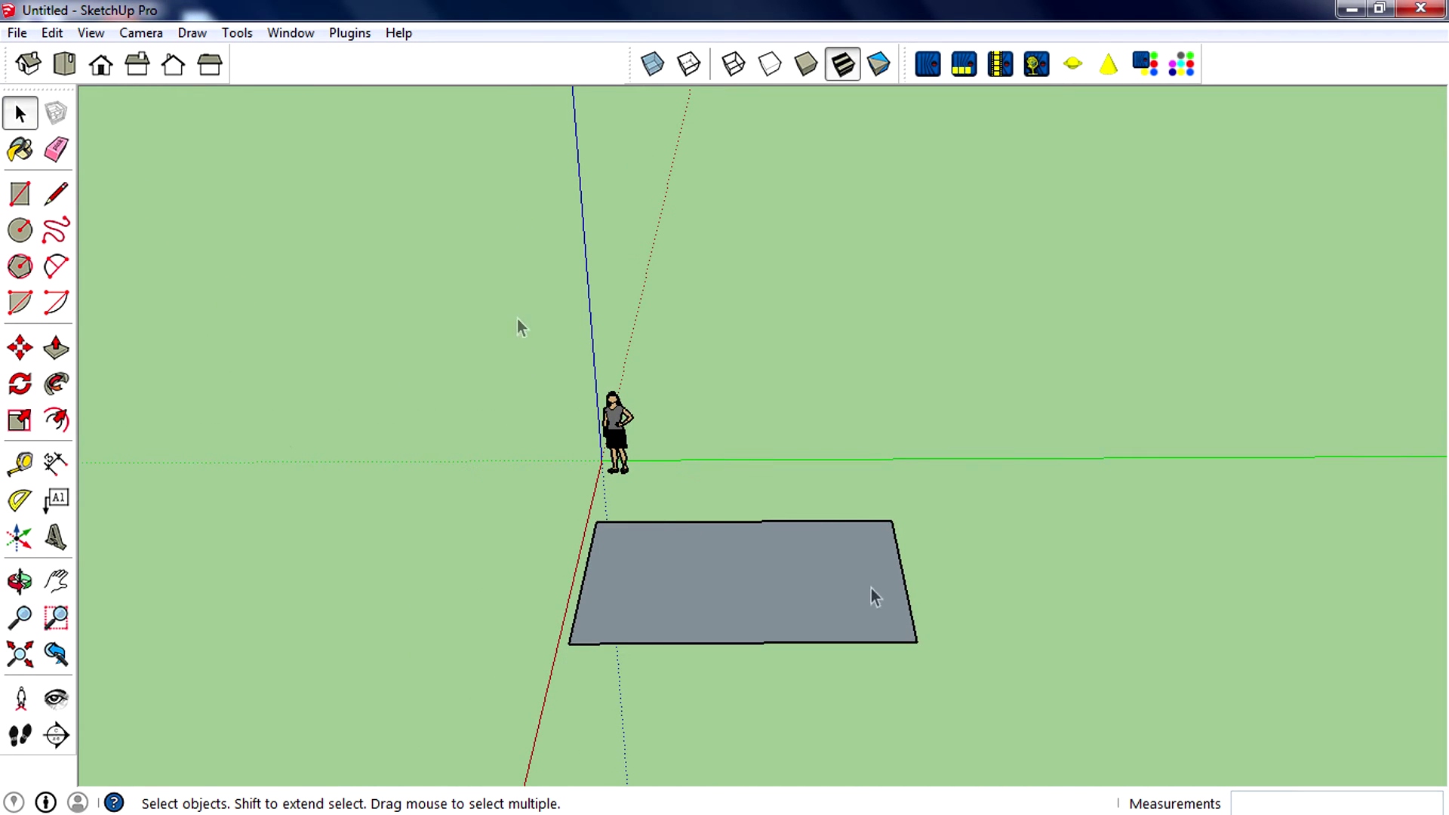
{"action": "left_click_drag", "start_coordinate": [517, 327], "coordinate": [961, 657]}
{"action": "key", "text": "Delete"}
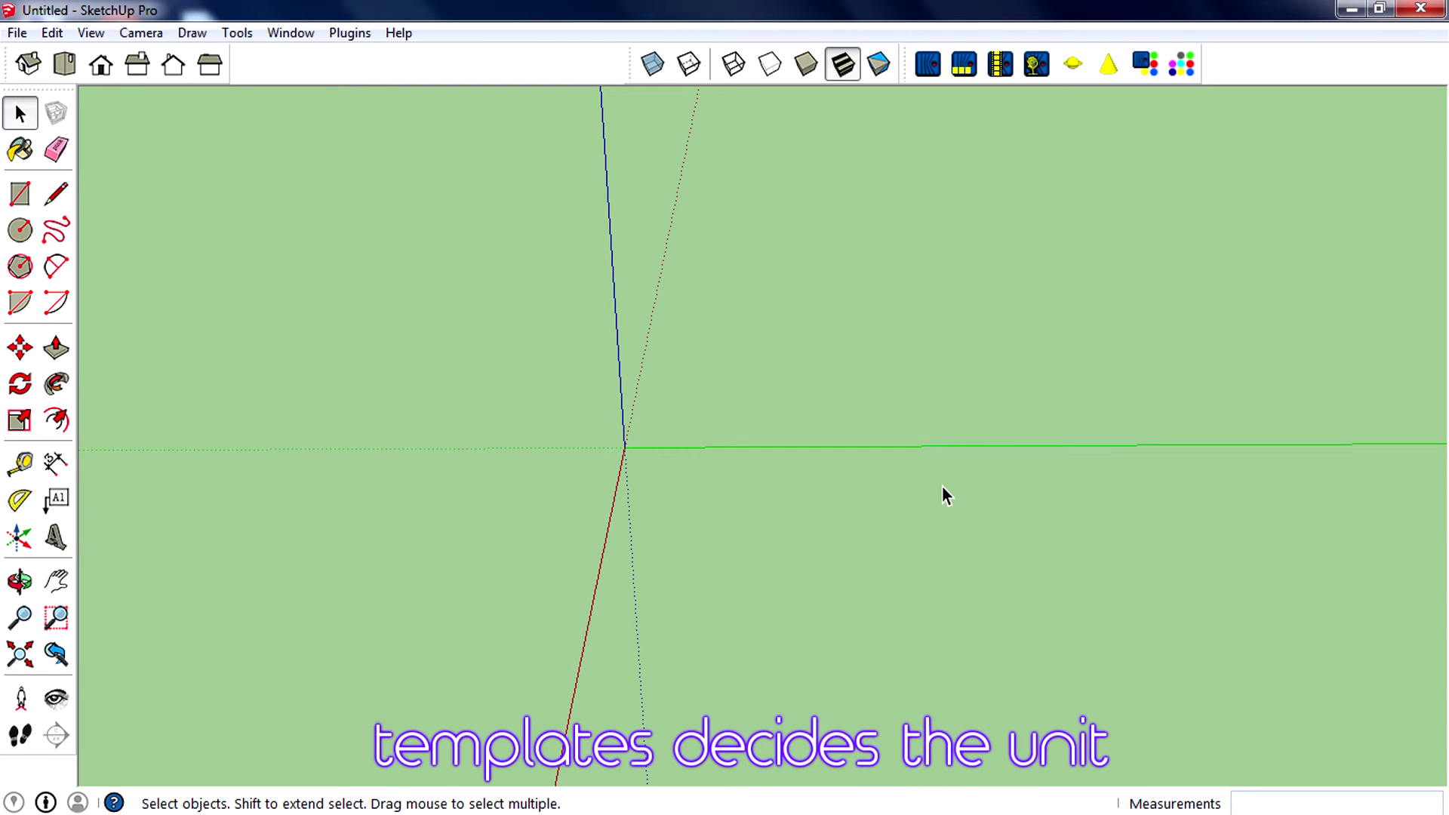
{"action": "left_click", "coordinate": [290, 33]}
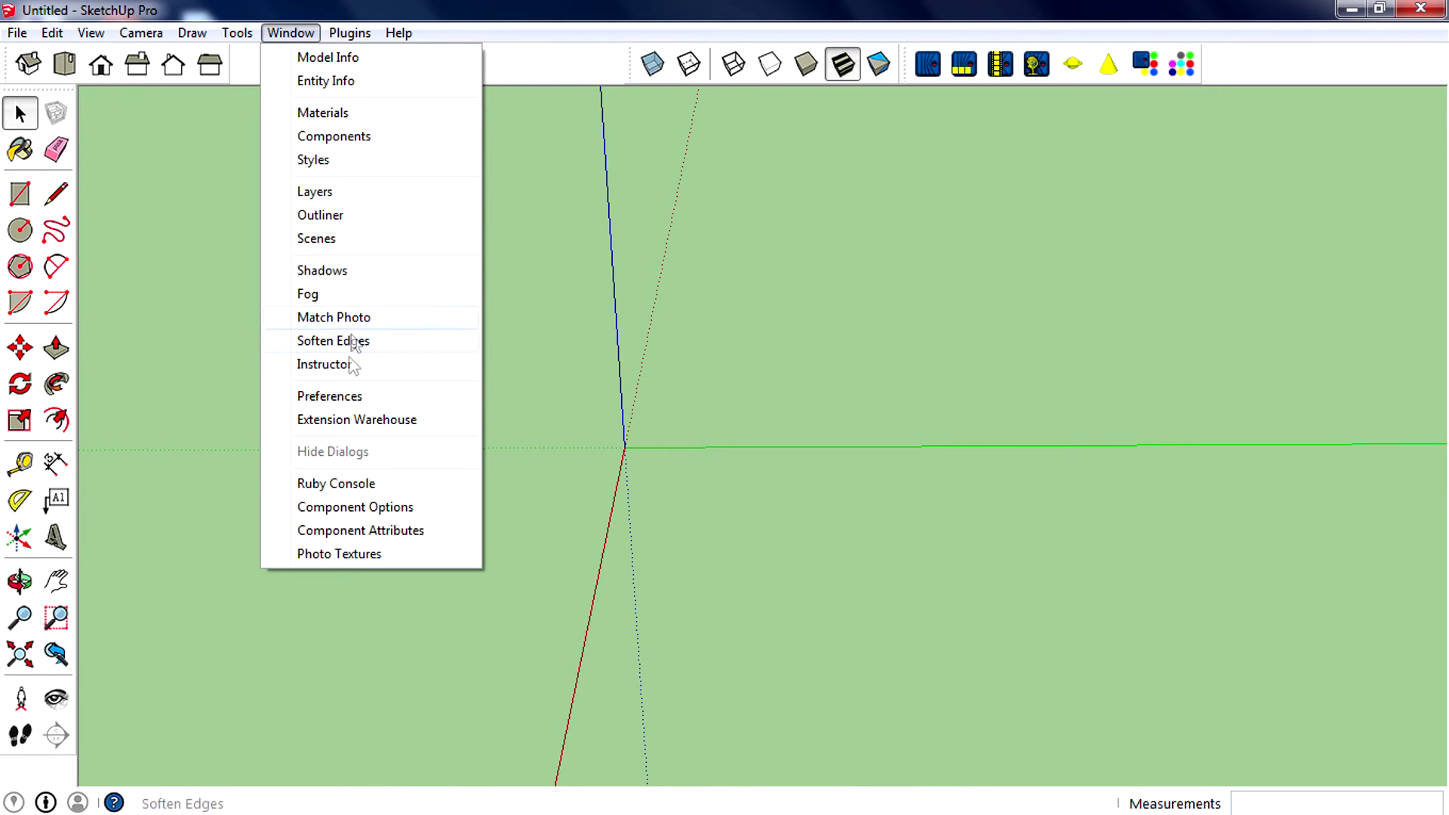
{"action": "left_click", "coordinate": [356, 397]}
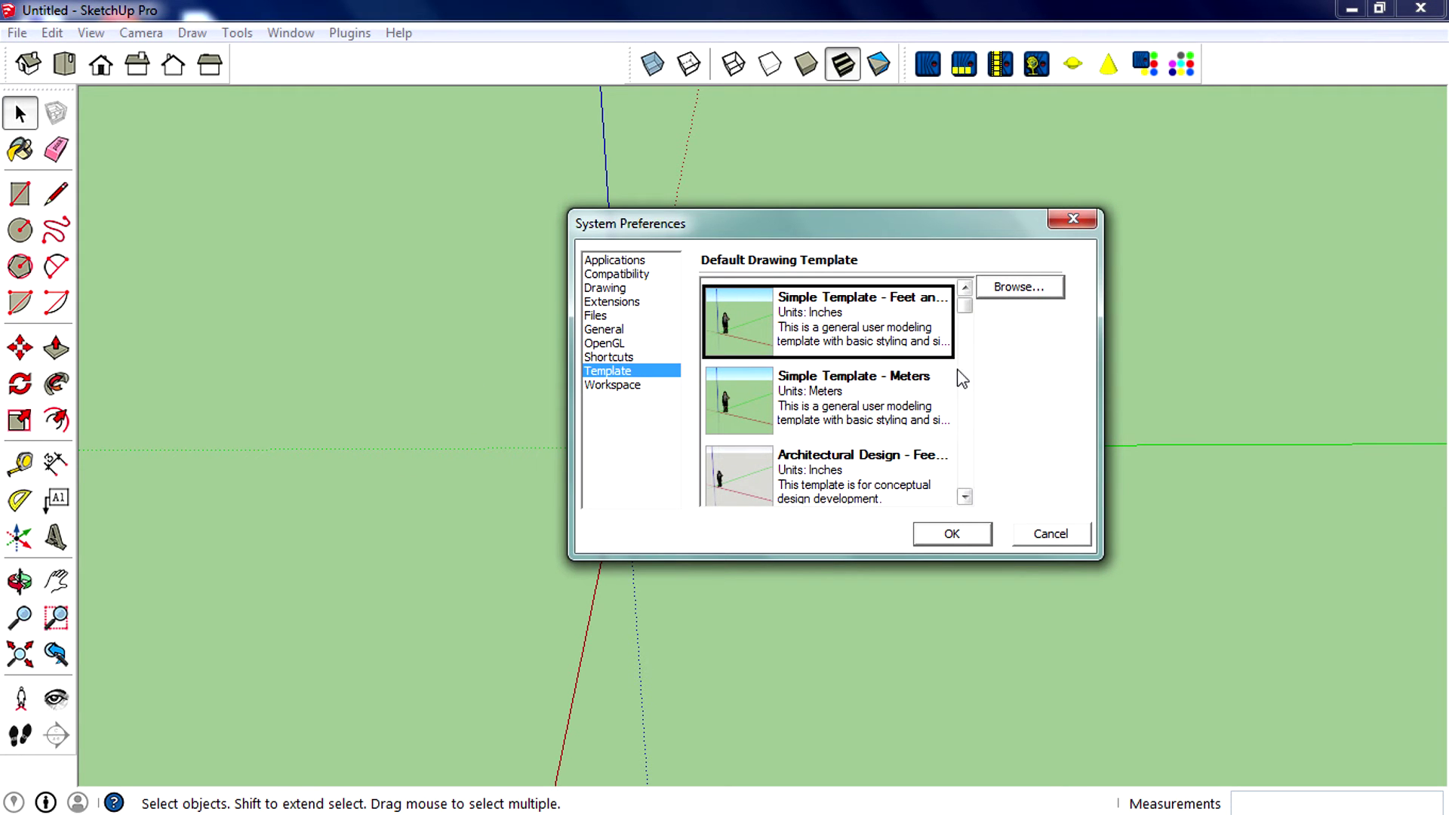
{"action": "left_click_drag", "start_coordinate": [965, 308], "coordinate": [968, 433]}
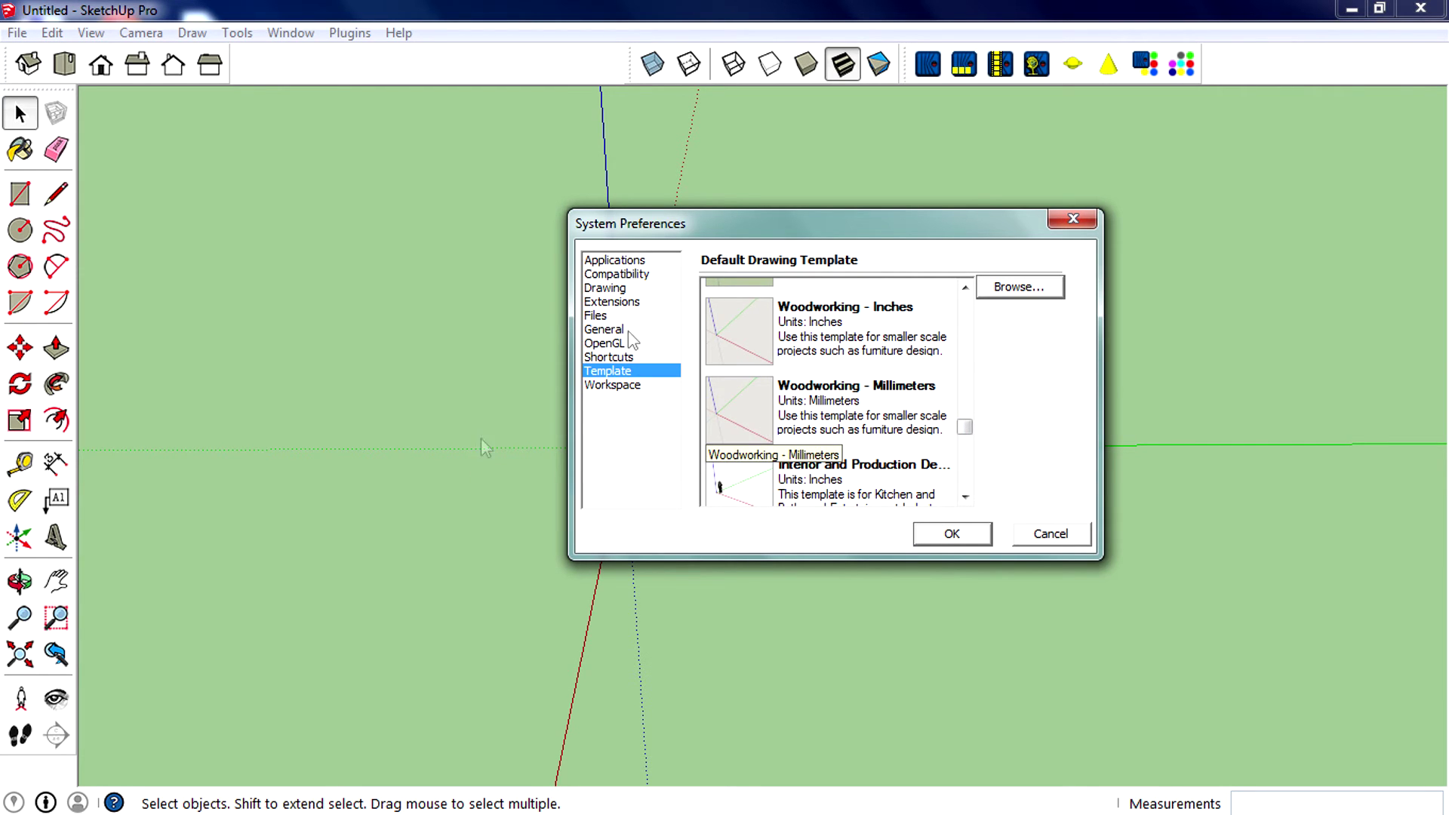
{"action": "left_click_drag", "start_coordinate": [704, 227], "coordinate": [682, 200]}
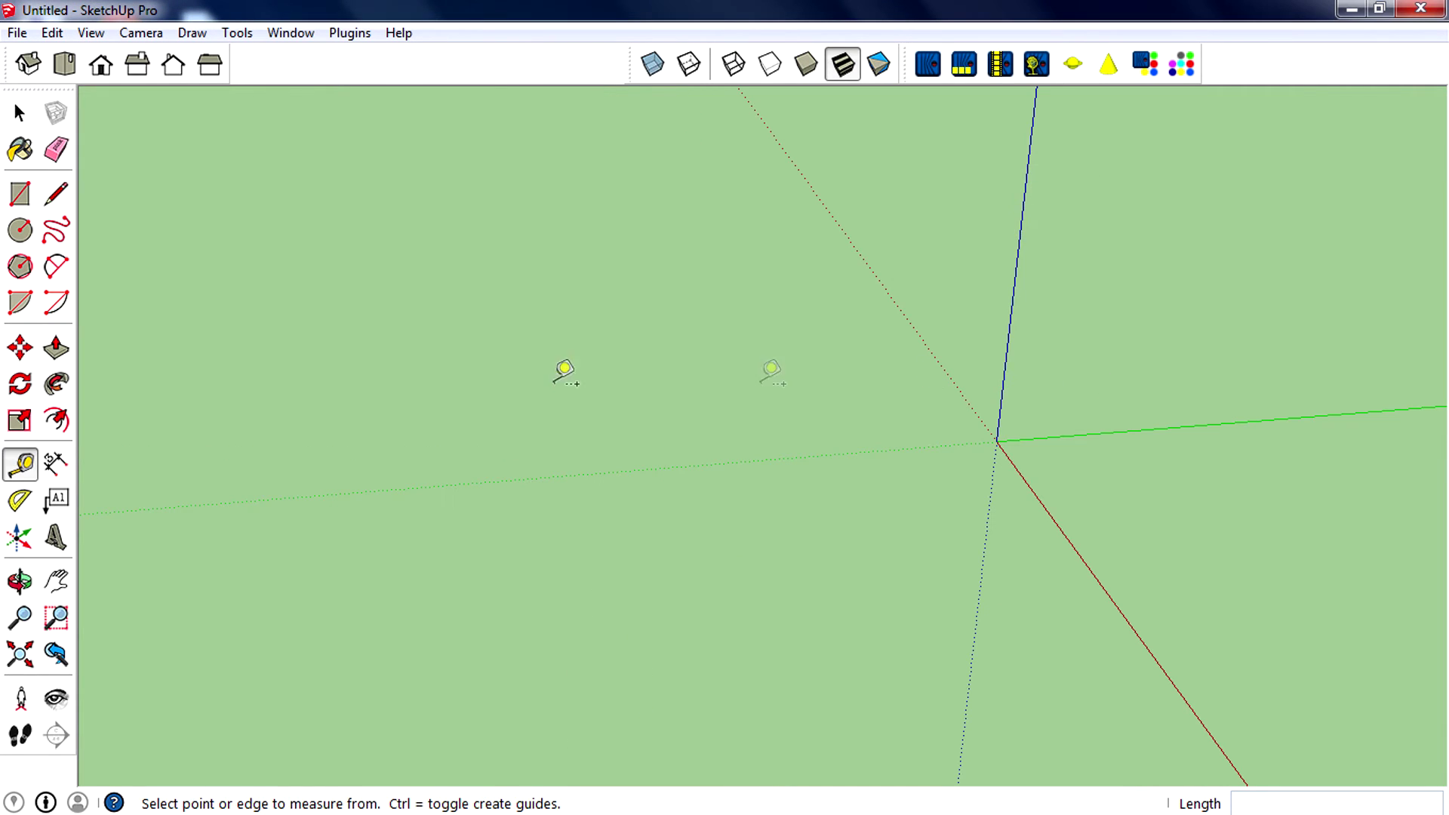
{"action": "left_click", "coordinate": [56, 464]}
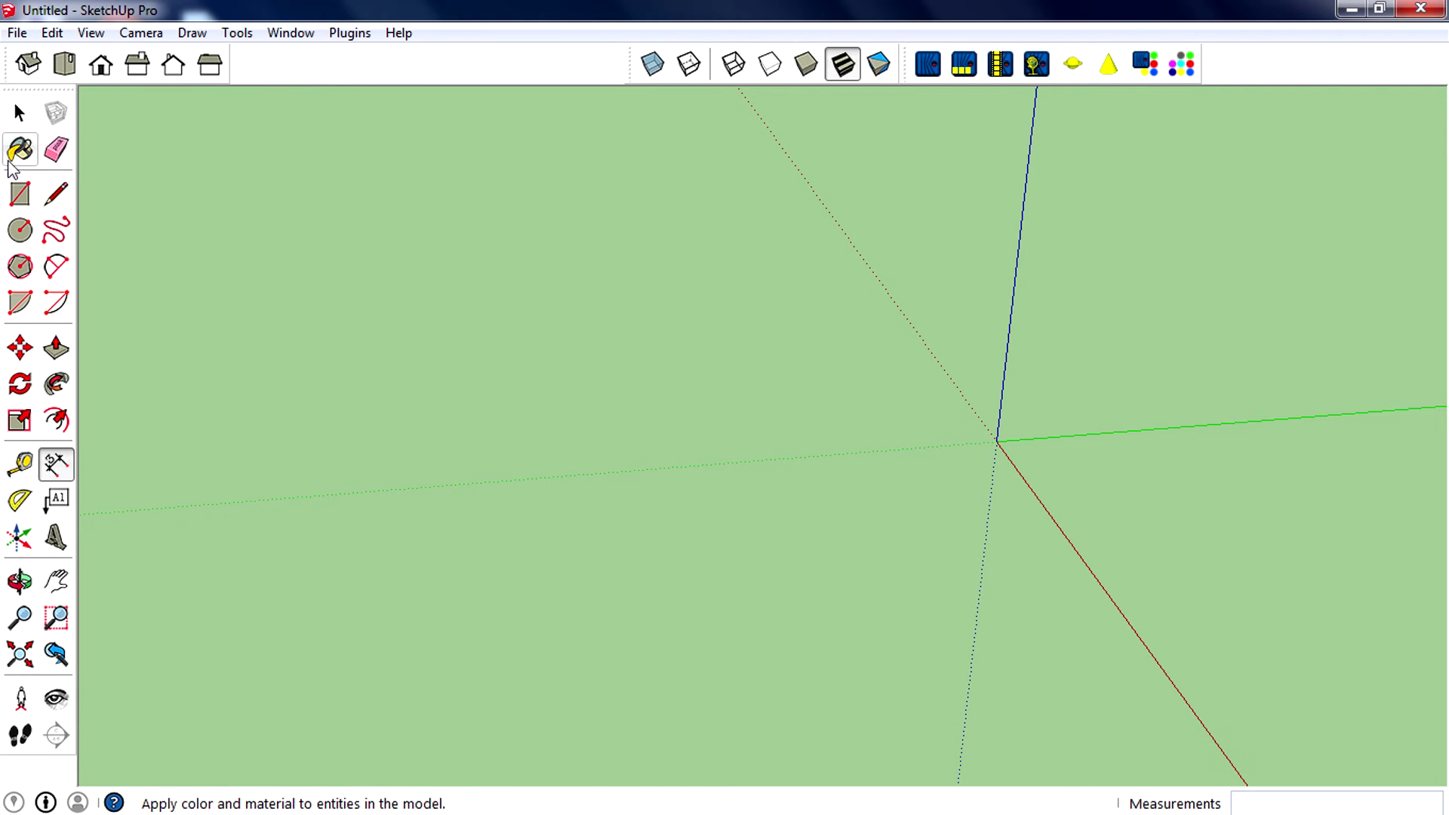
{"action": "left_click", "coordinate": [20, 194]}
{"action": "middle_click_drag", "start_coordinate": [168, 452], "coordinate": [863, 511]}
{"action": "left_click", "coordinate": [778, 448]}
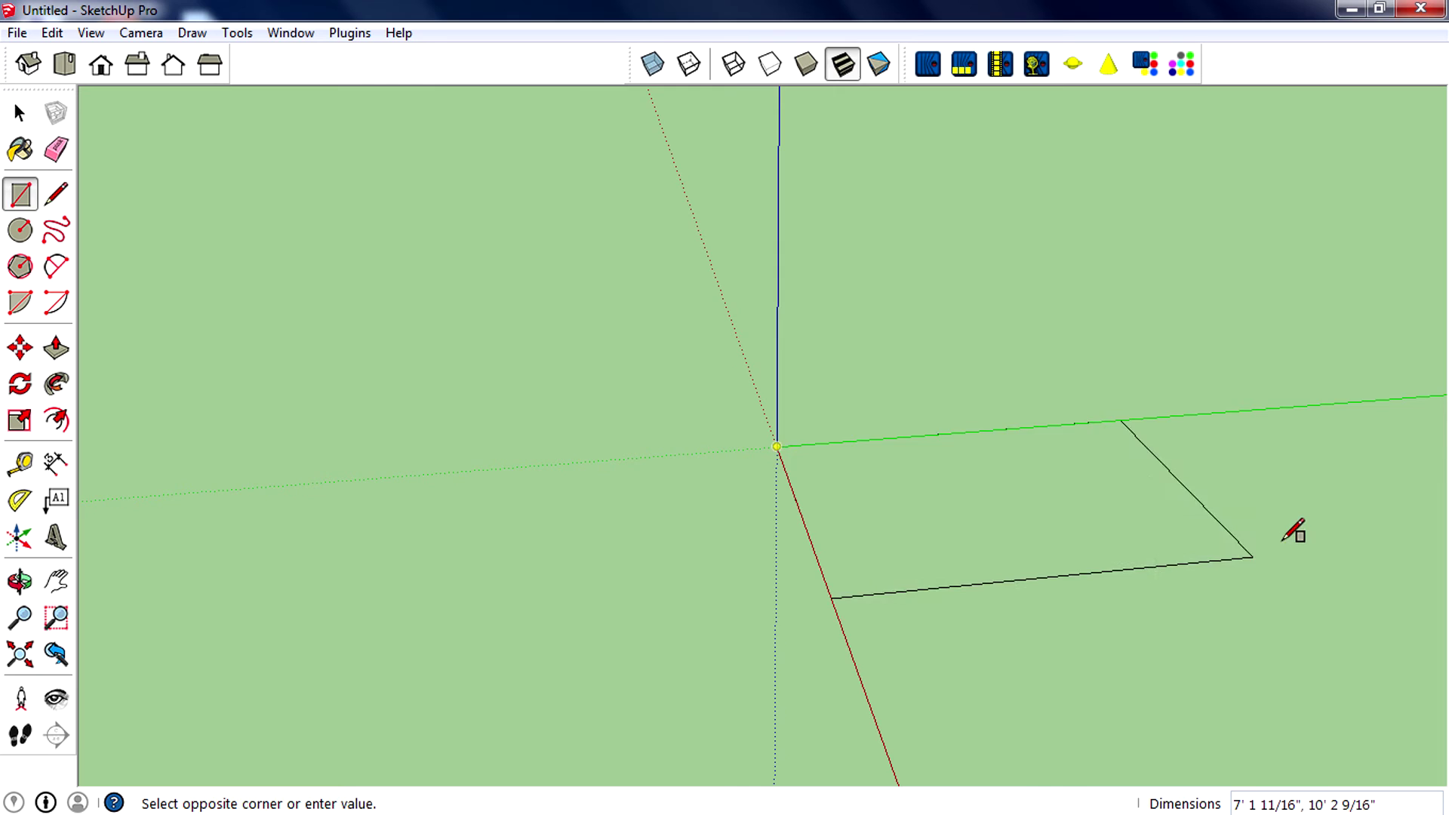
{"action": "left_click", "coordinate": [1288, 540]}
{"action": "scroll", "coordinate": [604, 436], "scroll_direction": "down", "scroll_amount": 2}
{"action": "scroll", "coordinate": [955, 516], "scroll_direction": "up", "scroll_amount": 2}
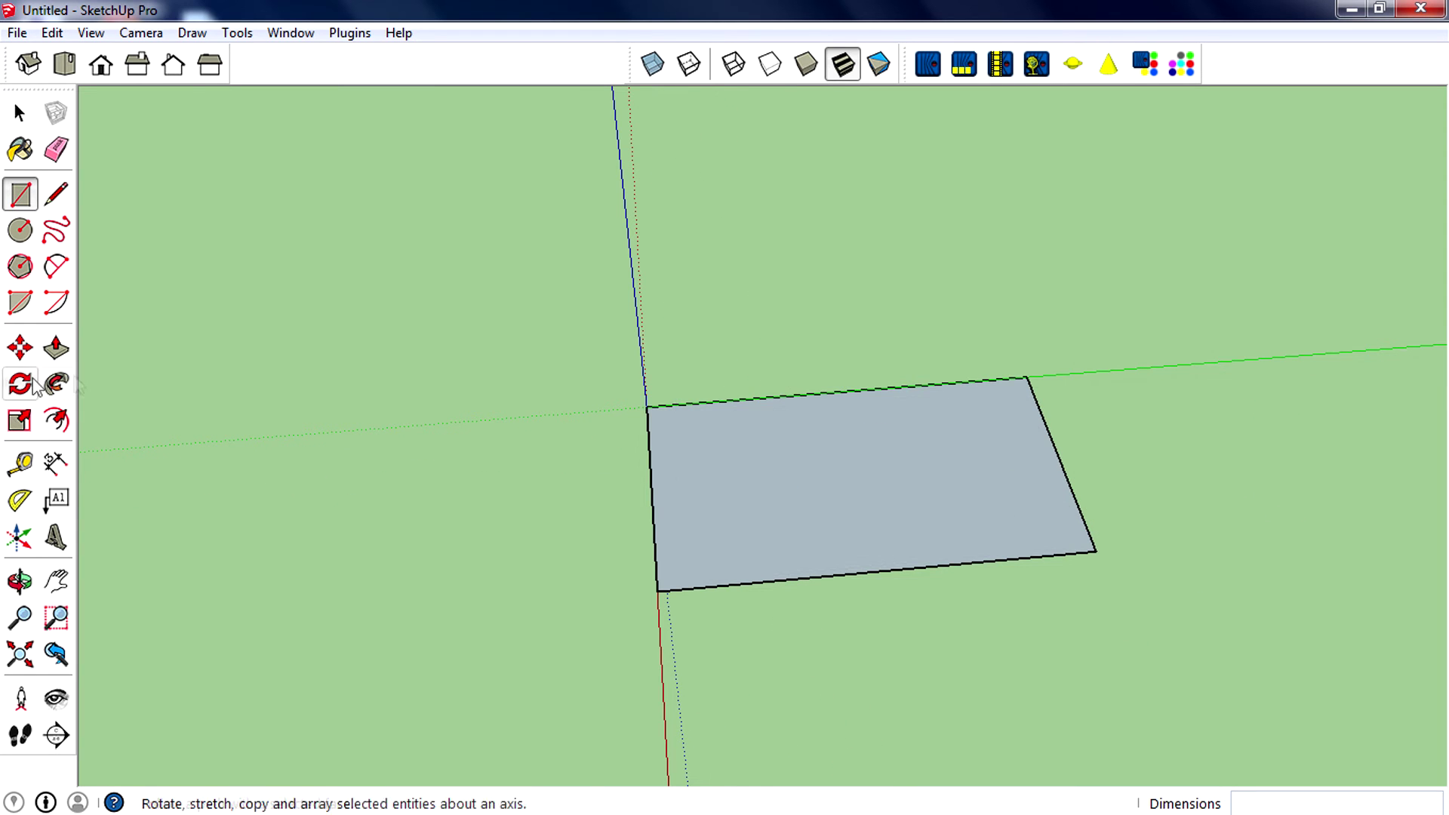
{"action": "left_click", "coordinate": [55, 462]}
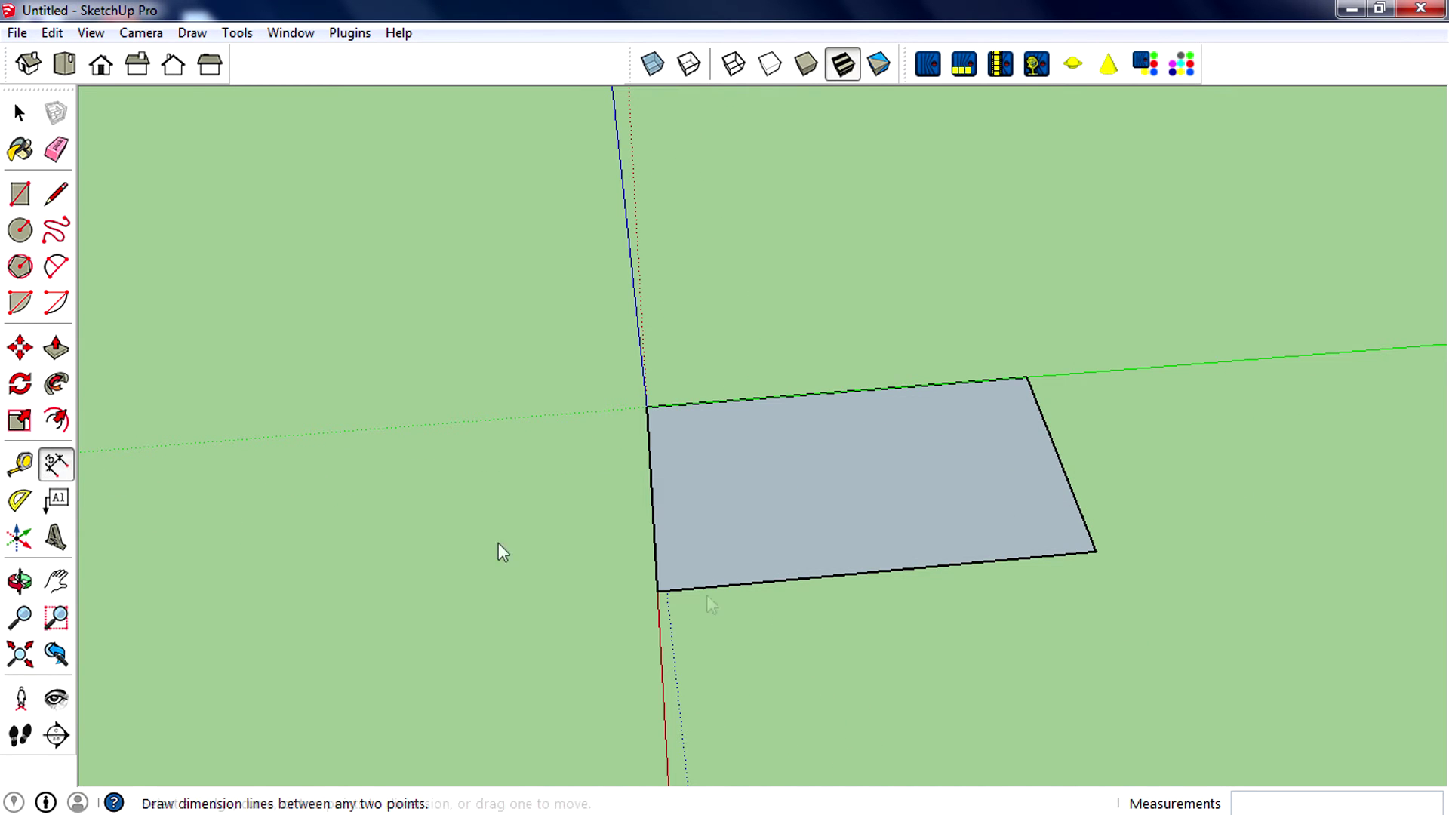
{"action": "left_click", "coordinate": [656, 591]}
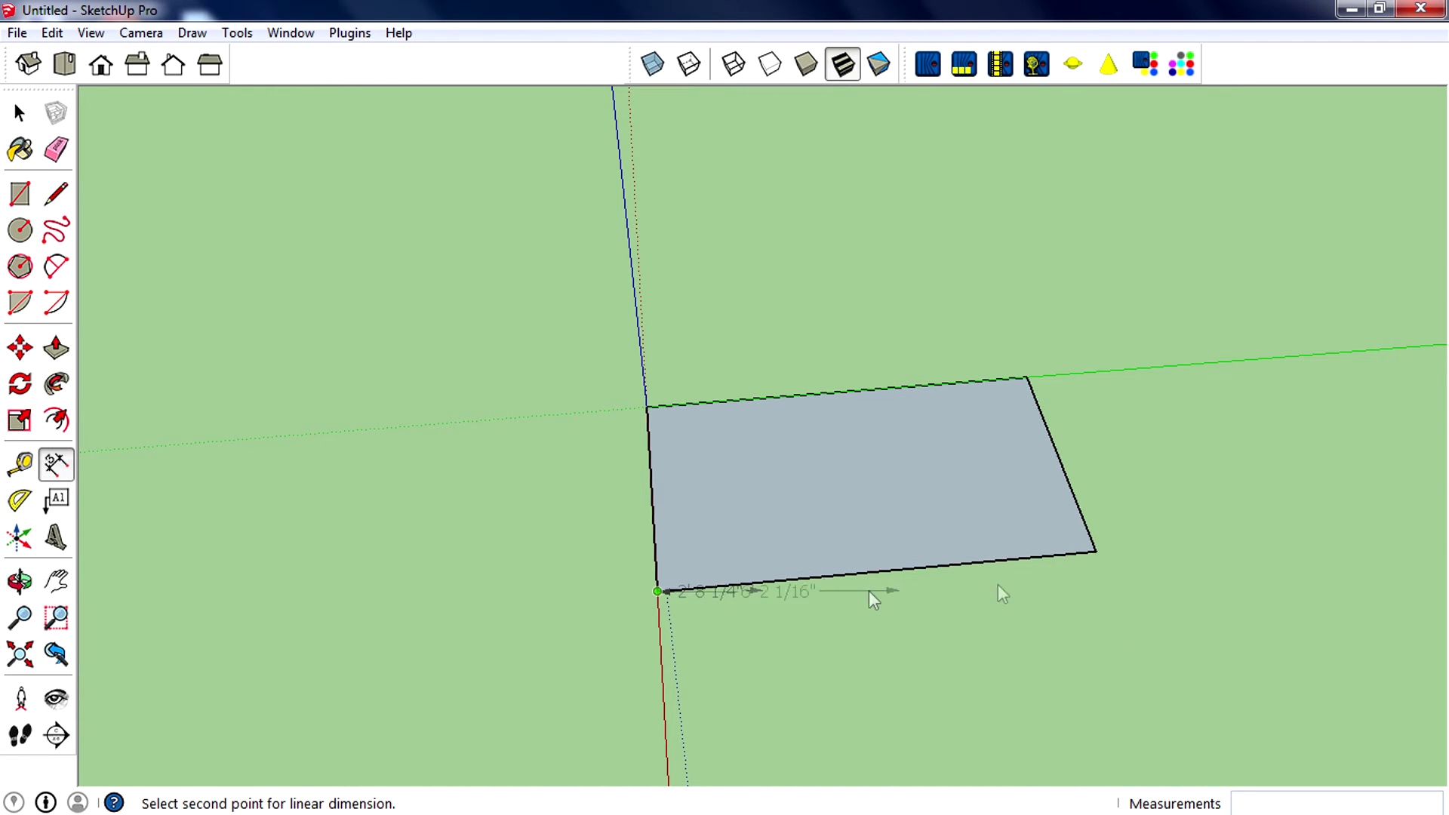
{"action": "left_click", "coordinate": [1096, 552]}
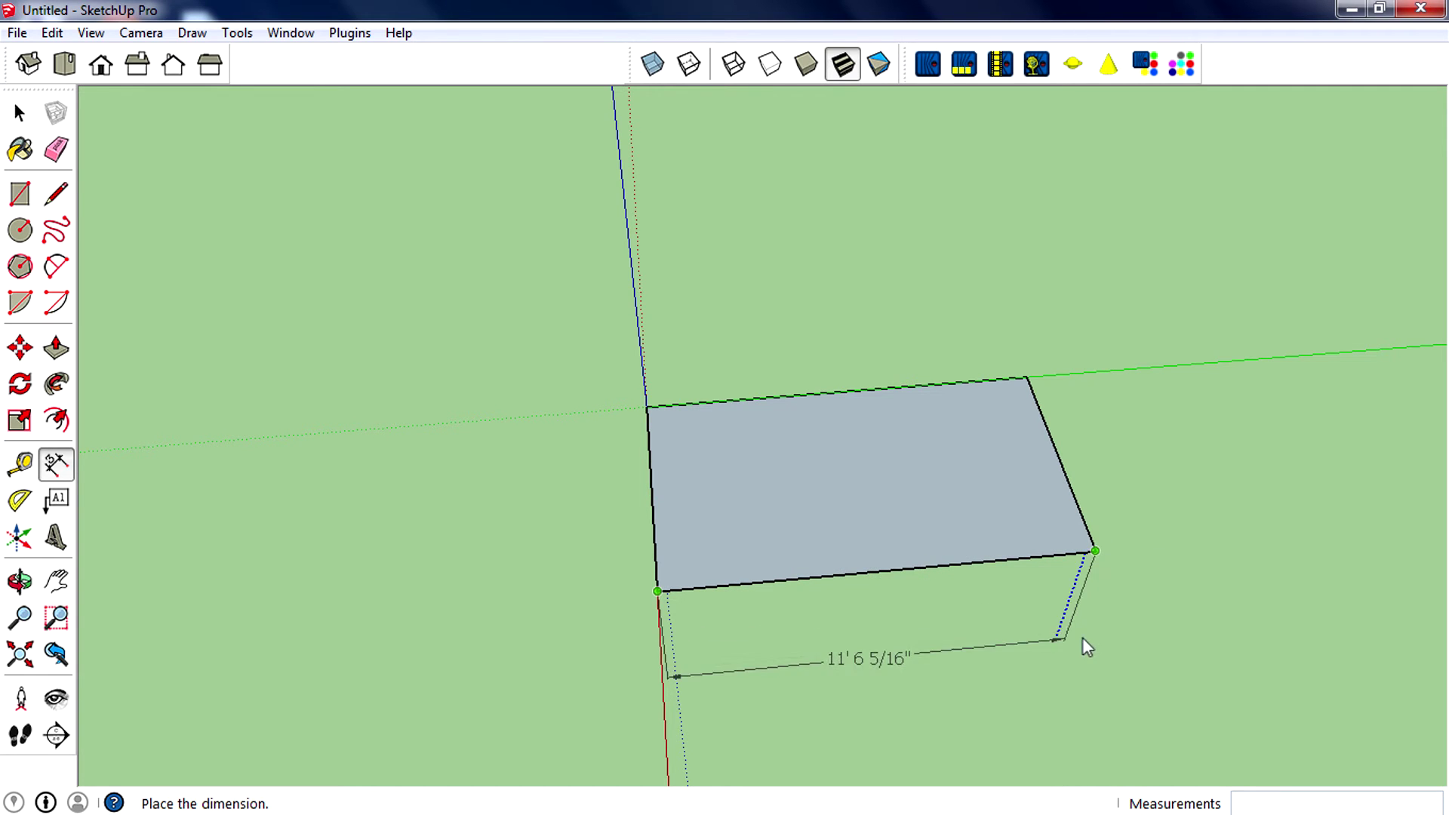
{"action": "left_click", "coordinate": [1124, 634]}
{"action": "scroll", "coordinate": [947, 645], "scroll_direction": "up", "scroll_amount": 3}
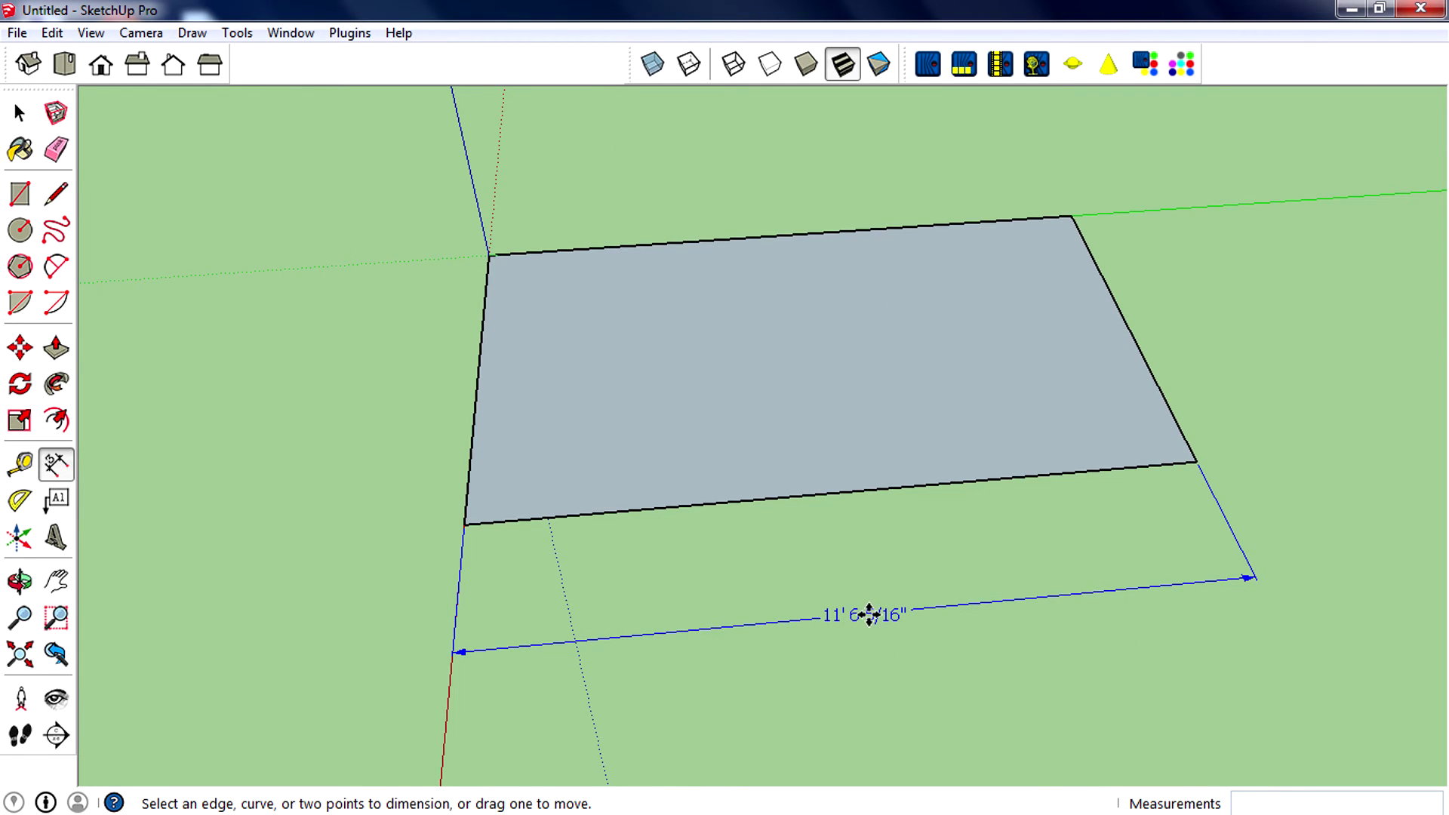
{"action": "middle_click_drag", "start_coordinate": [868, 618], "coordinate": [1061, 566]}
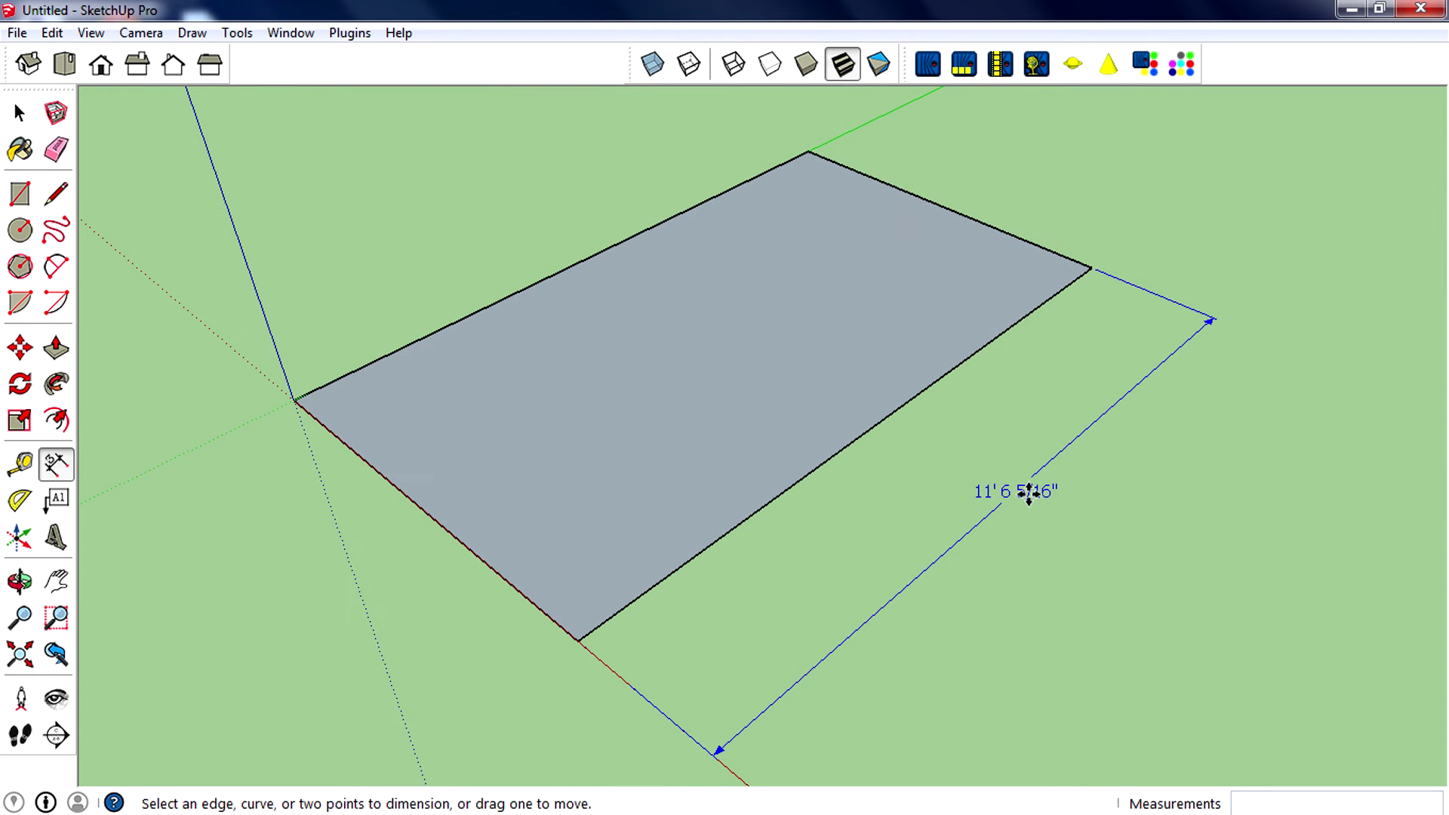
{"action": "middle_click_drag", "start_coordinate": [815, 478], "coordinate": [574, 477]}
{"action": "key", "text": "space"}
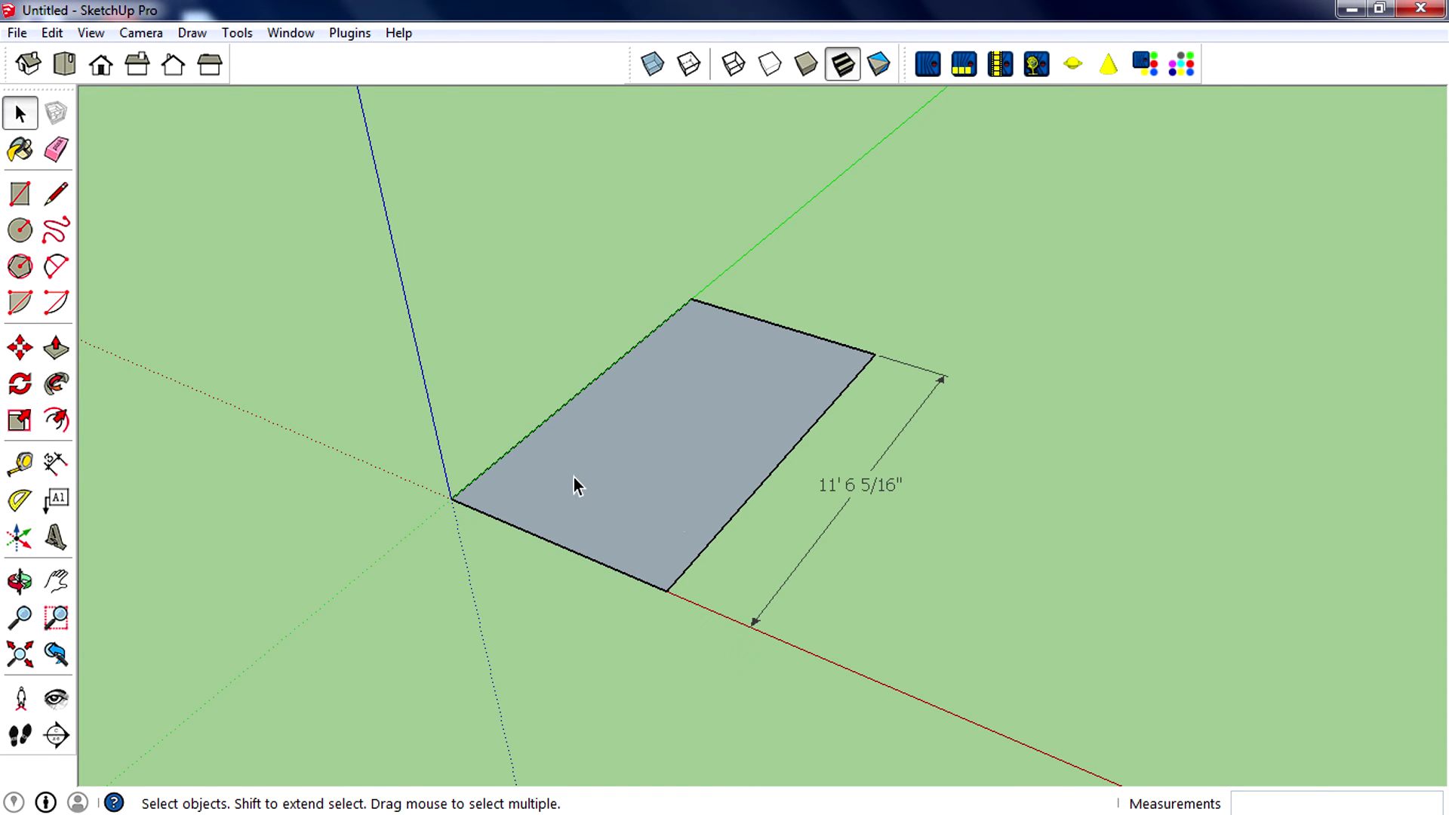
{"action": "double_click", "coordinate": [631, 544]}
{"action": "key", "text": "Delete"}
{"action": "middle_click_drag", "start_coordinate": [767, 469], "coordinate": [725, 408]}
Draw a new rectangle starting at the axis origin.
{"action": "left_click", "coordinate": [9, 197]}
{"action": "middle_click_drag", "start_coordinate": [327, 297], "coordinate": [482, 611]}
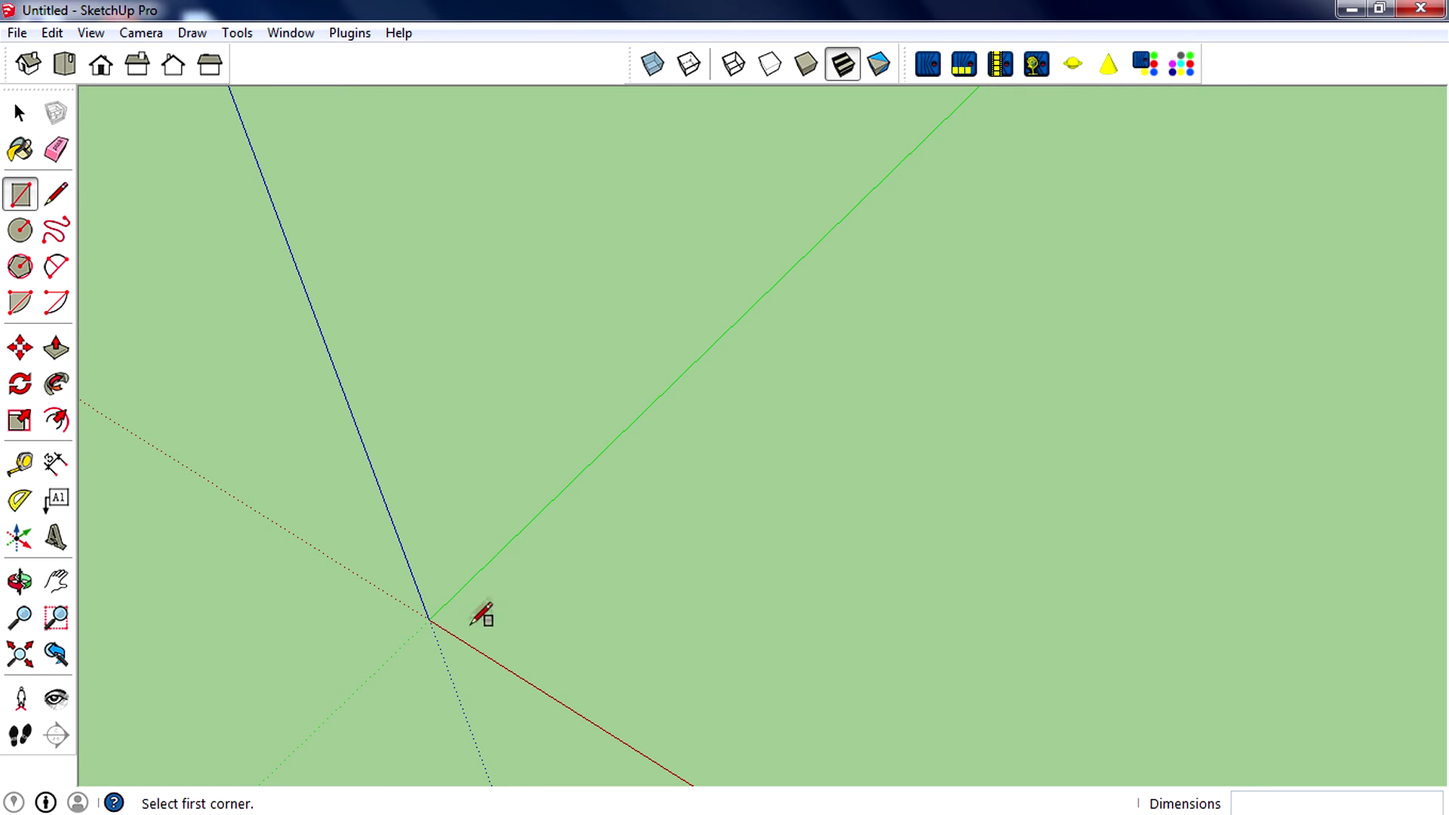
{"action": "left_click", "coordinate": [429, 619]}
{"action": "left_click", "coordinate": [894, 458]}
{"action": "middle_click_drag", "start_coordinate": [505, 321], "coordinate": [593, 423]}
{"action": "scroll", "coordinate": [593, 423], "scroll_direction": "up", "scroll_amount": 2}
Dimension the rectangle's edge, placing the 19' 5 1/8" label beside it.
{"action": "left_click", "coordinate": [56, 464]}
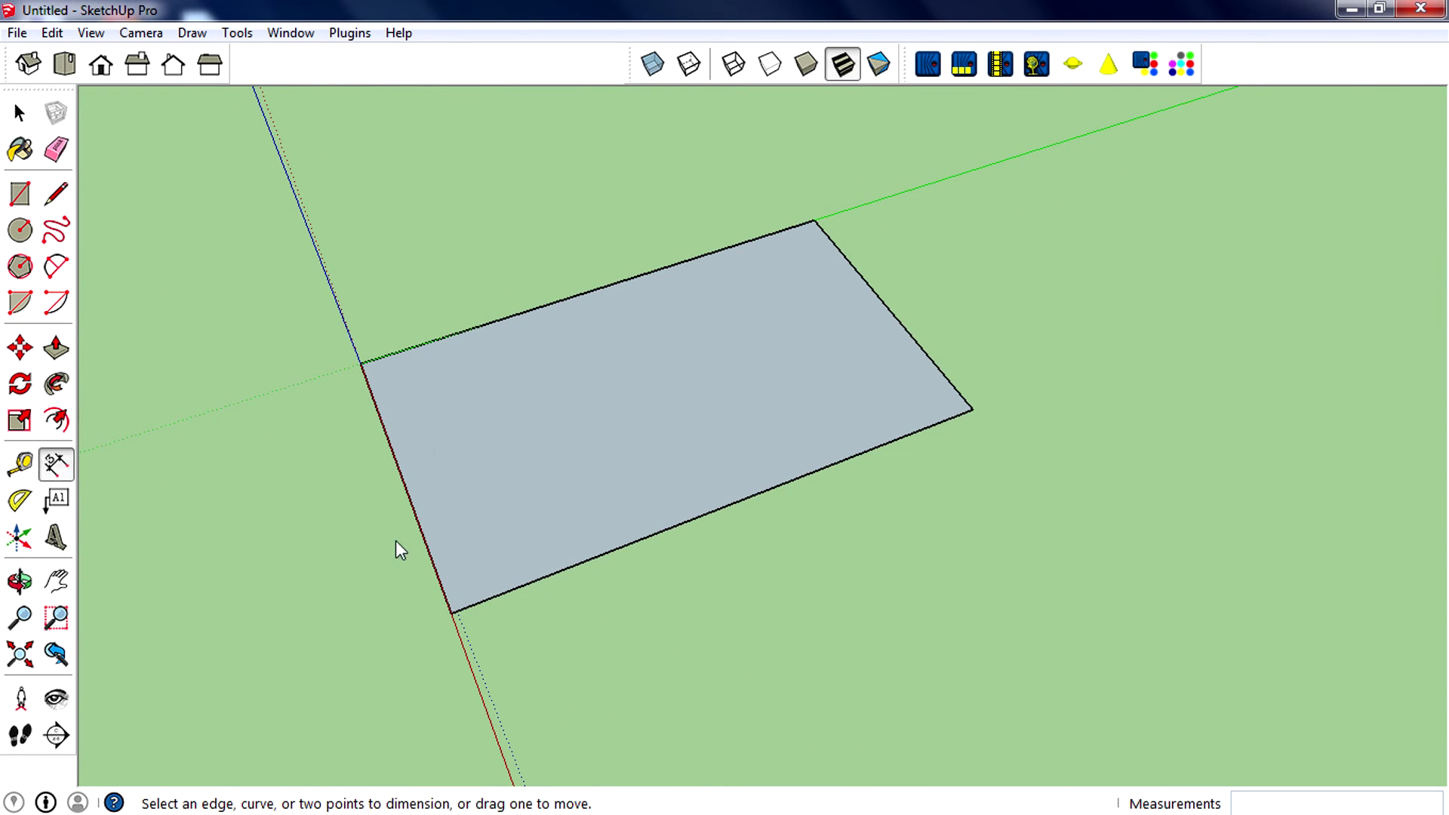
{"action": "left_click", "coordinate": [451, 614]}
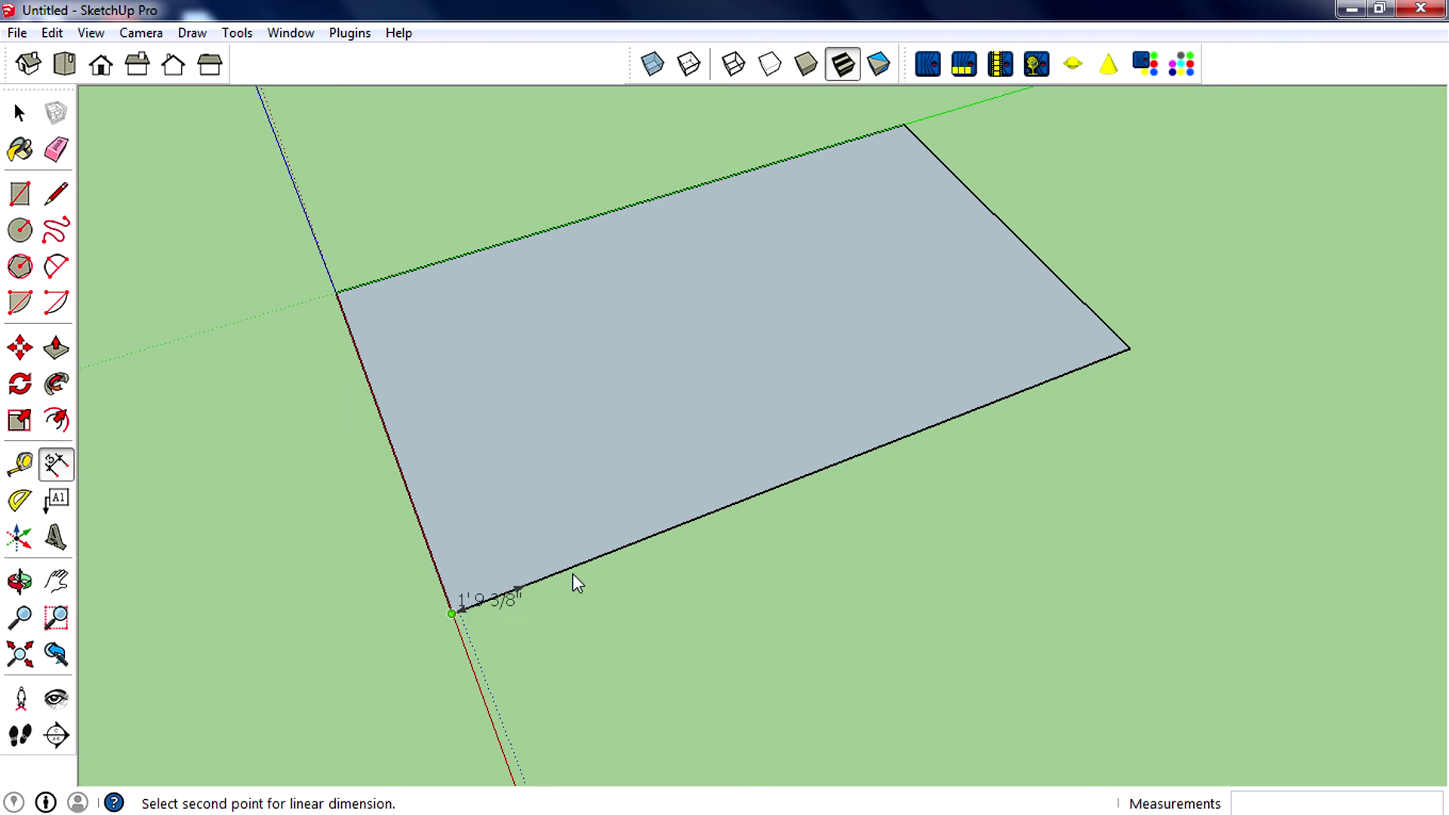
{"action": "scroll", "coordinate": [1035, 418], "scroll_direction": "up", "scroll_amount": 1}
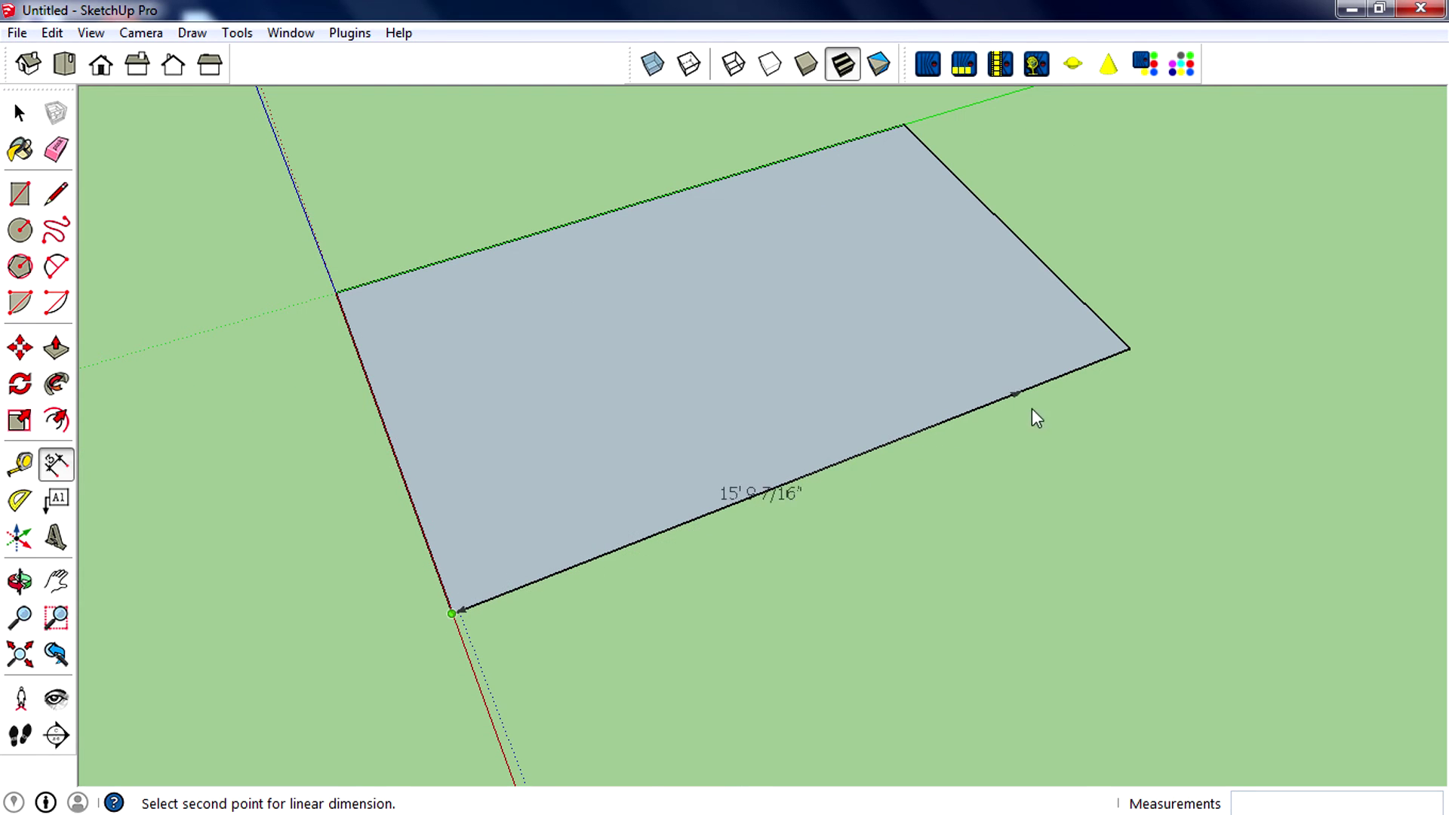
{"action": "left_click", "coordinate": [1130, 353]}
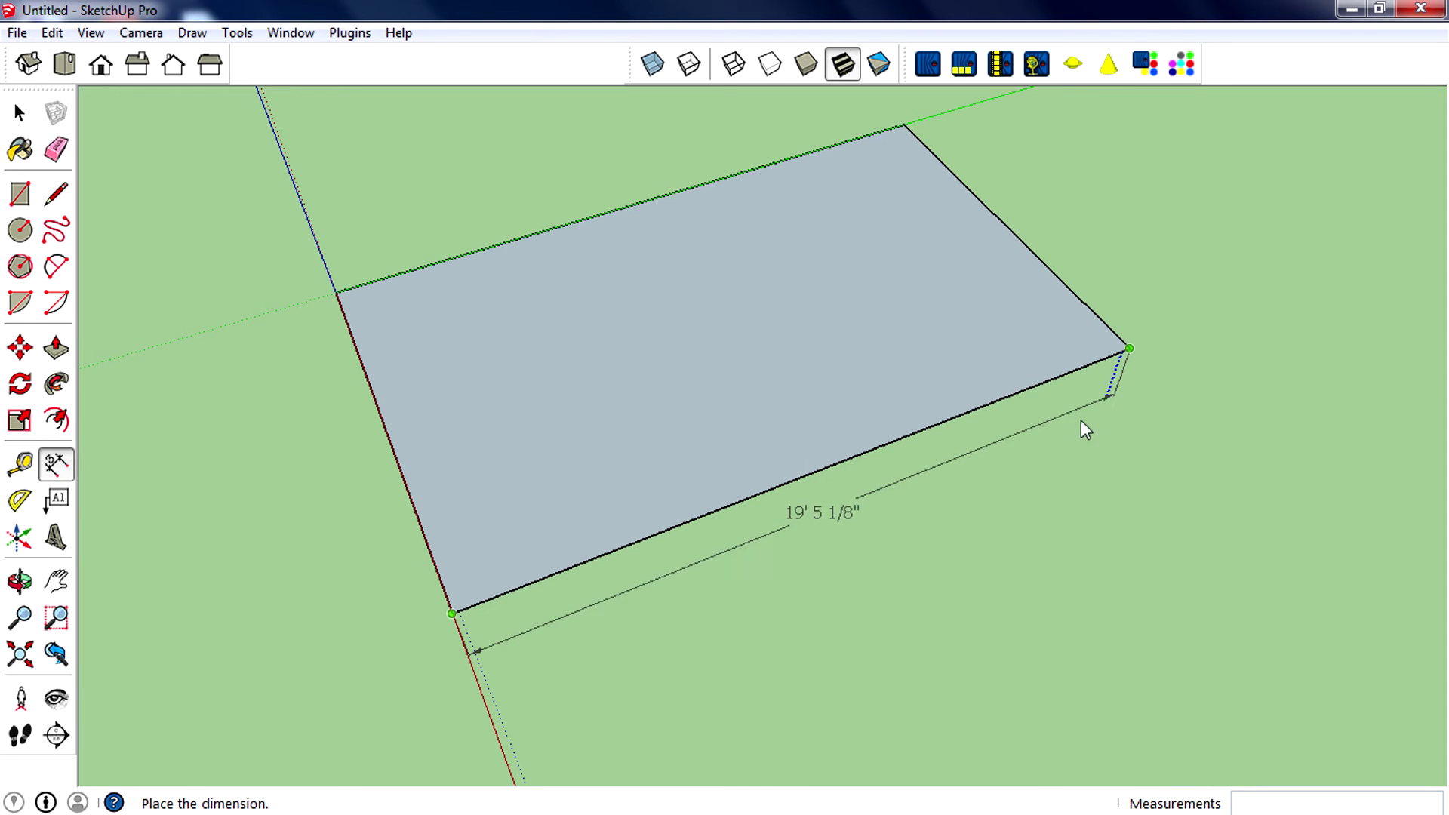
{"action": "middle_click_drag", "start_coordinate": [735, 508], "coordinate": [1168, 317]}
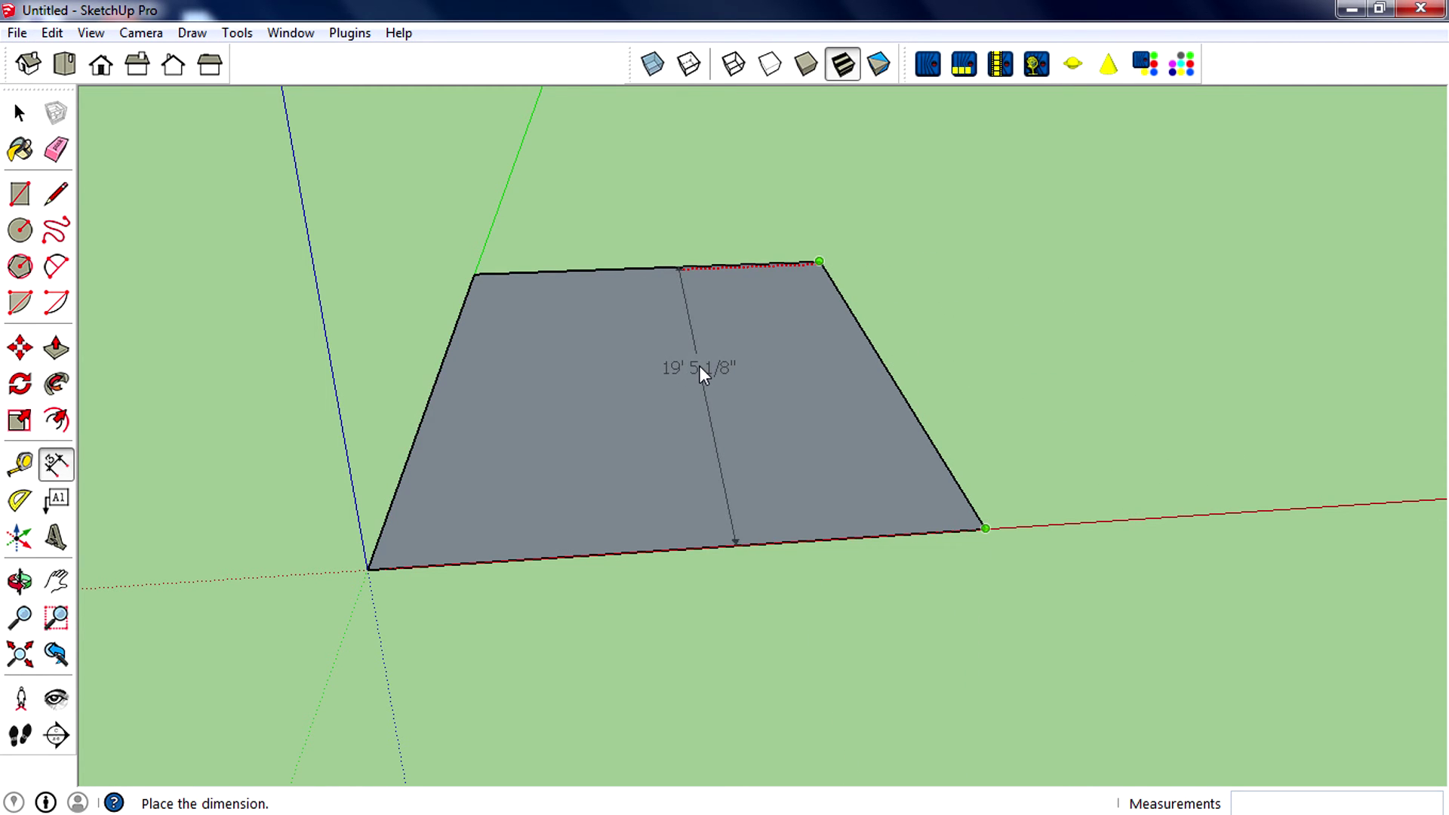
{"action": "left_click", "coordinate": [1062, 351]}
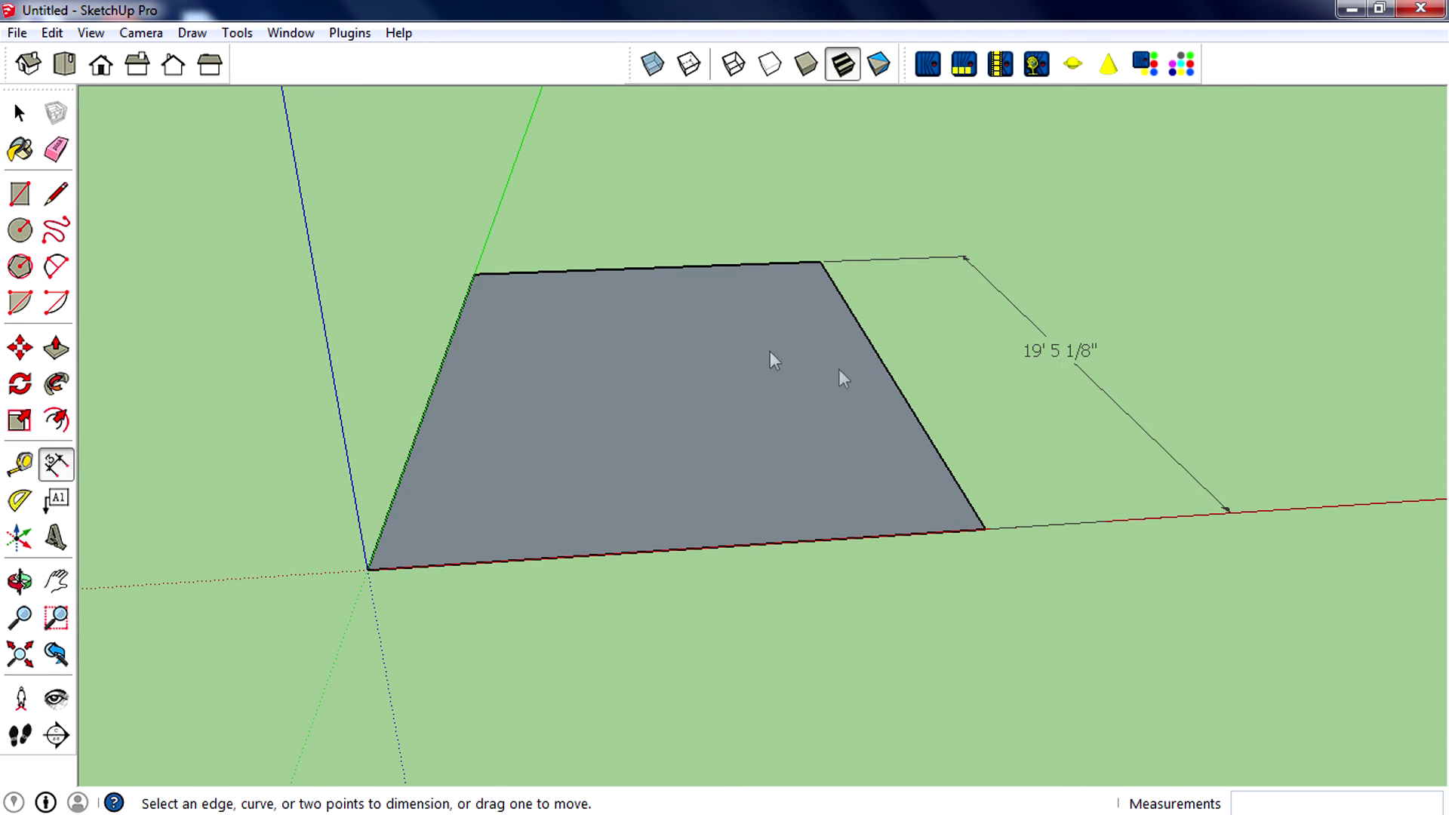
Orbit down to look across the dimensioned rectangle from a lower angle.
{"action": "middle_click_drag", "start_coordinate": [839, 368], "coordinate": [835, 541]}
{"action": "scroll", "coordinate": [845, 542], "scroll_direction": "up", "scroll_amount": 2}
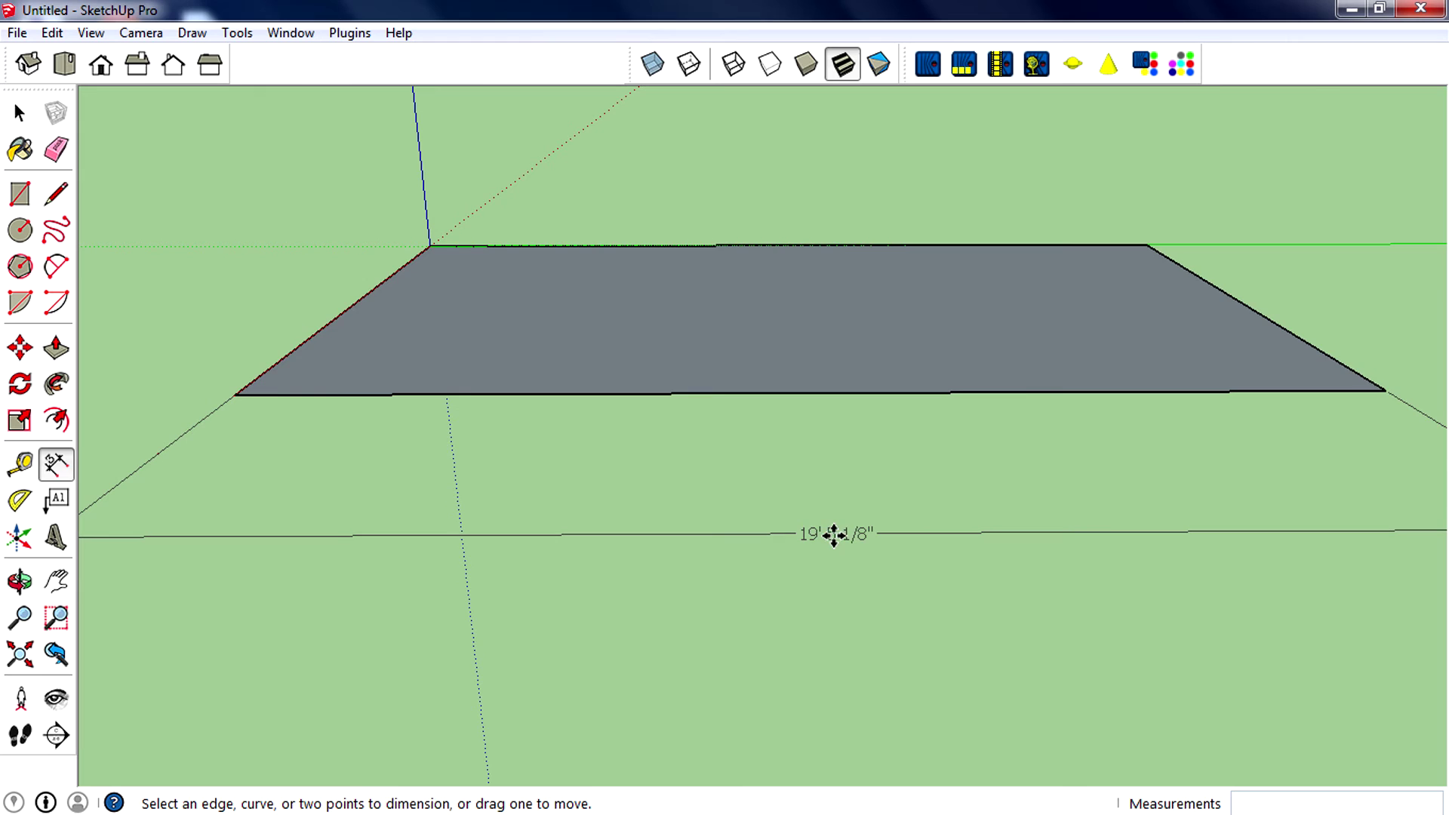
{"action": "middle_click_drag", "start_coordinate": [869, 560], "coordinate": [756, 453]}
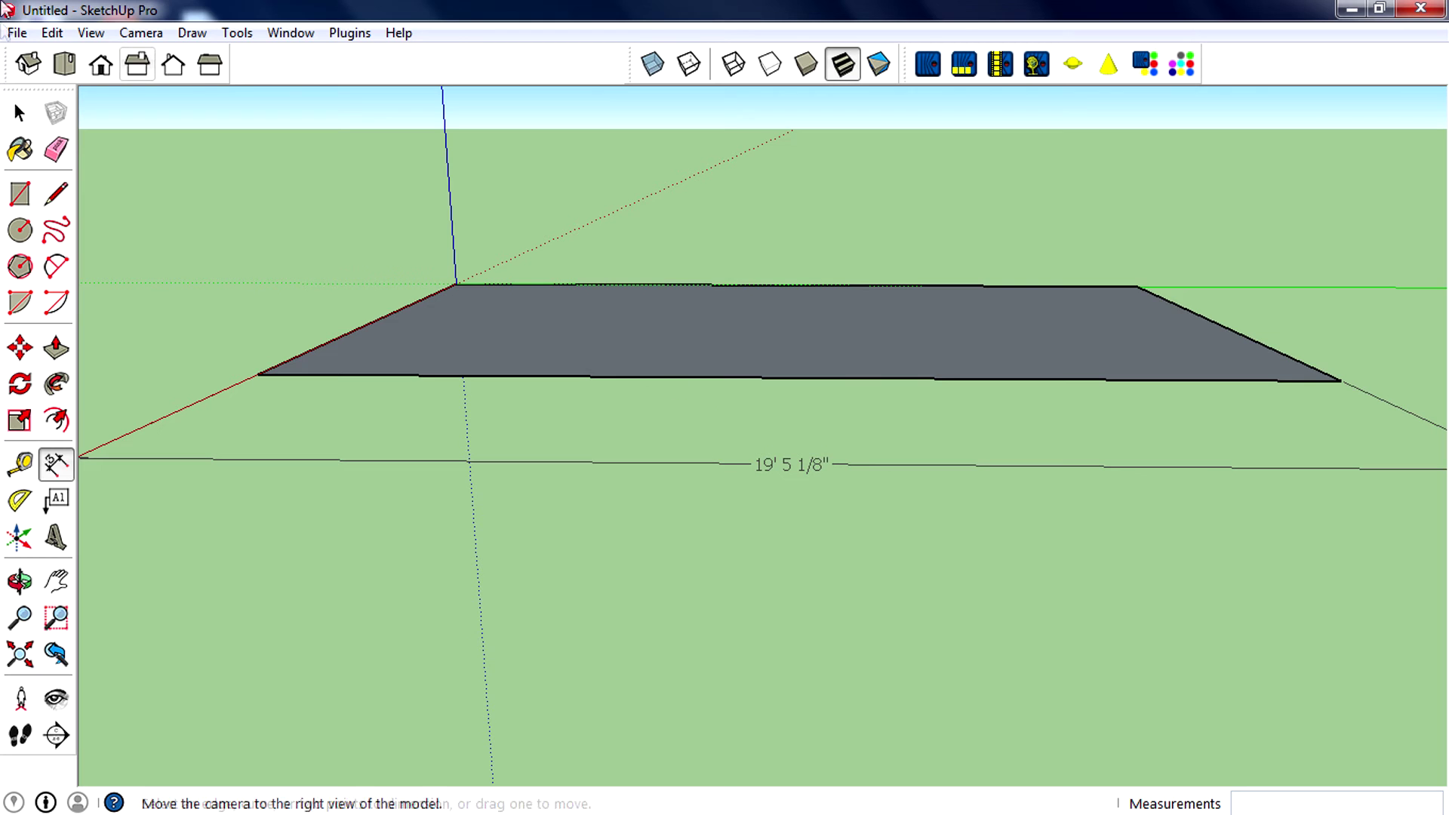
Set Simple Template - Meters as the default template in Preferences.
{"action": "left_click", "coordinate": [288, 33]}
{"action": "left_click", "coordinate": [361, 395]}
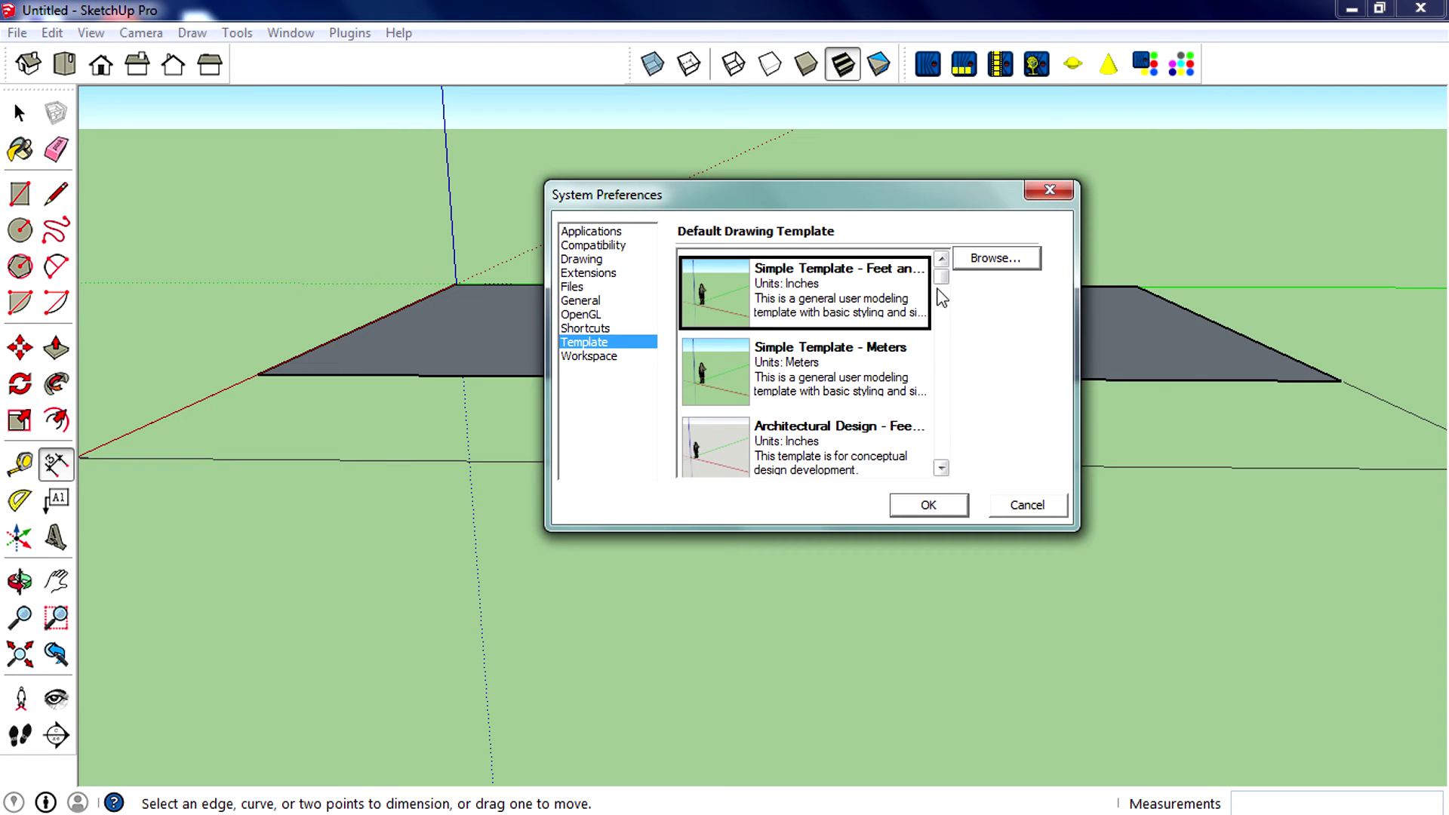
{"action": "left_click", "coordinate": [865, 379]}
{"action": "left_click", "coordinate": [935, 503]}
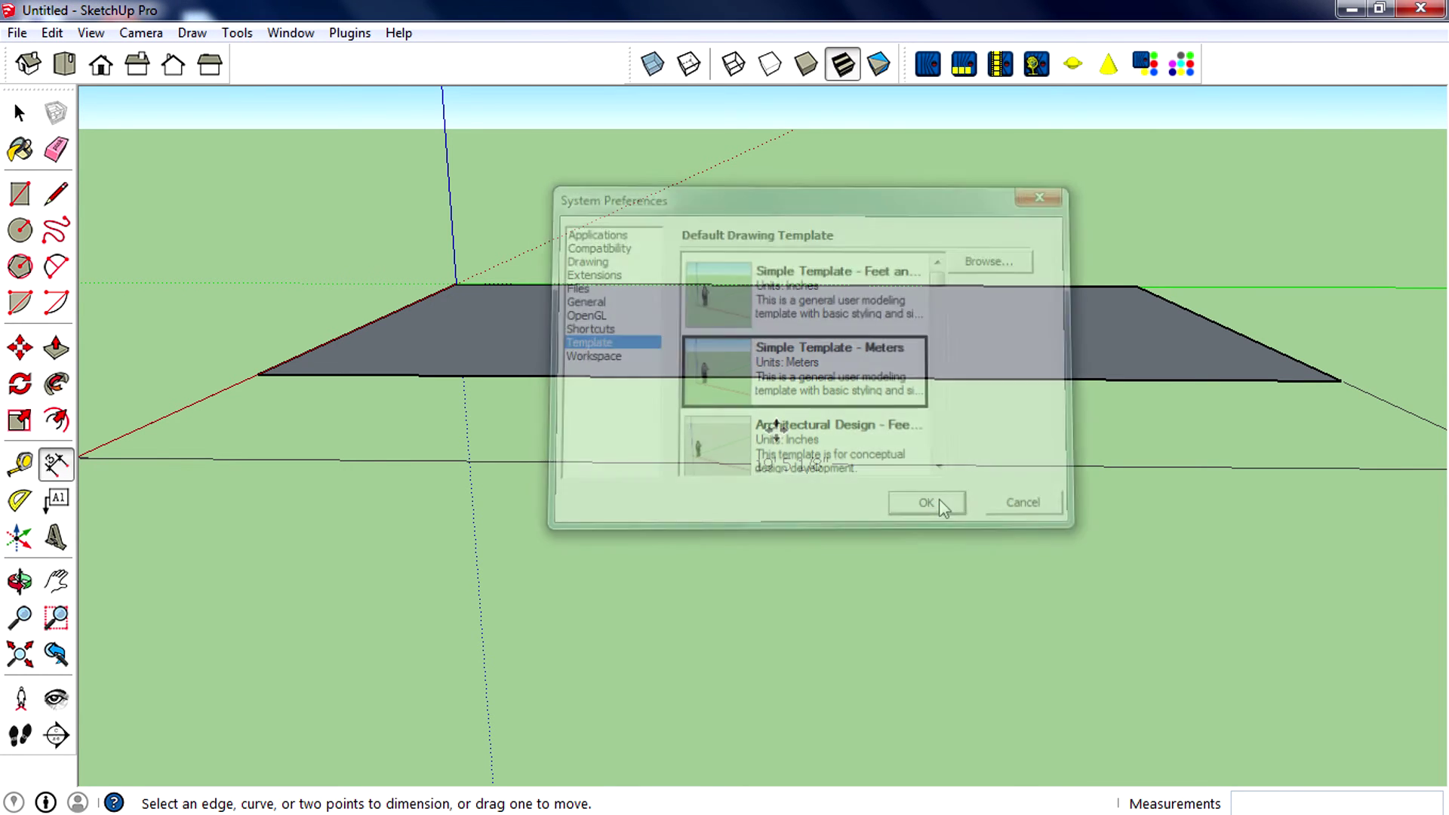
Start a new model without saving the old one and select everything in it.
{"action": "left_click", "coordinate": [17, 33]}
{"action": "left_click", "coordinate": [47, 55]}
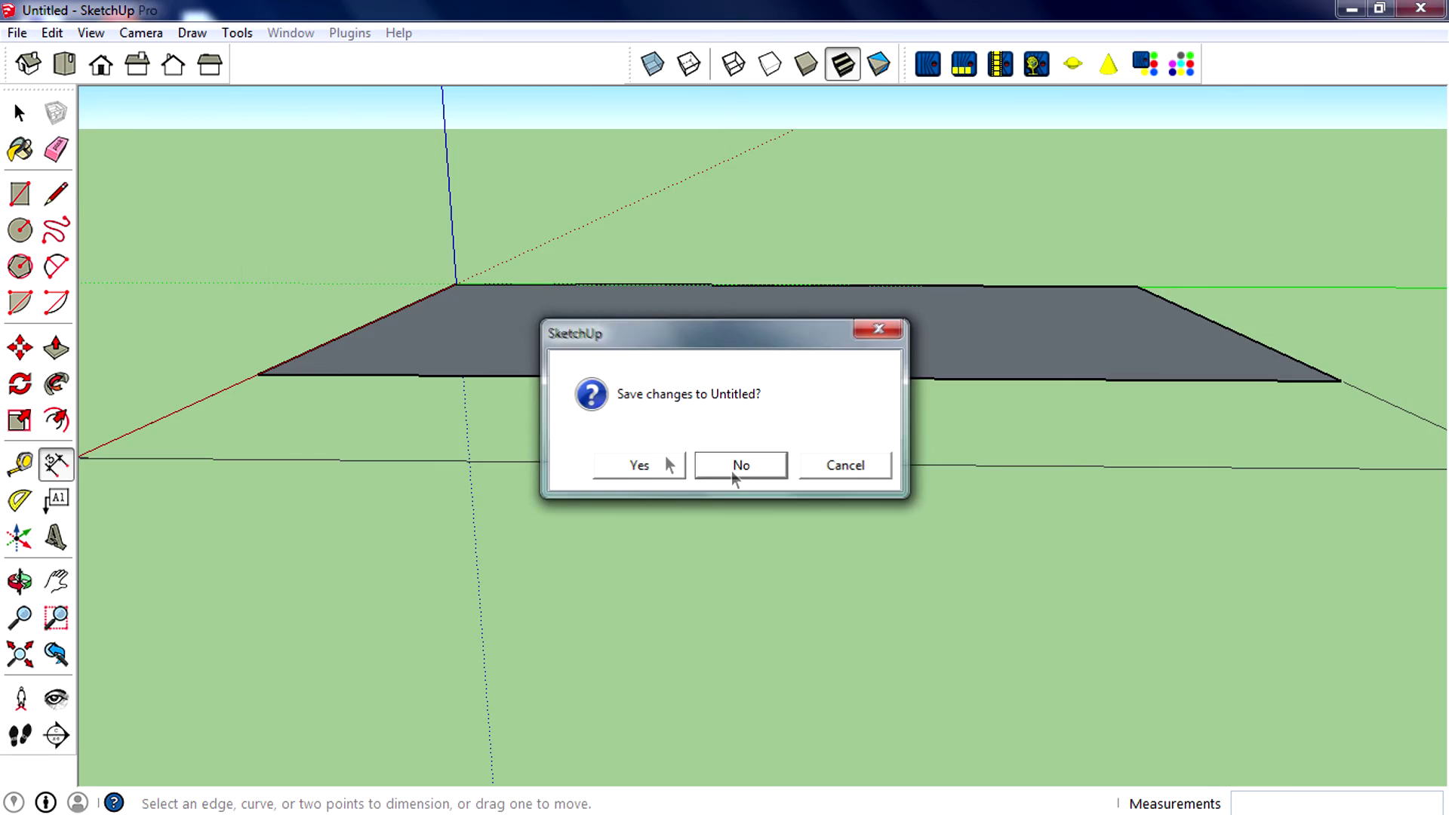
{"action": "left_click", "coordinate": [738, 463]}
{"action": "left_click", "coordinate": [20, 113]}
{"action": "key", "text": "ctrl+a"}
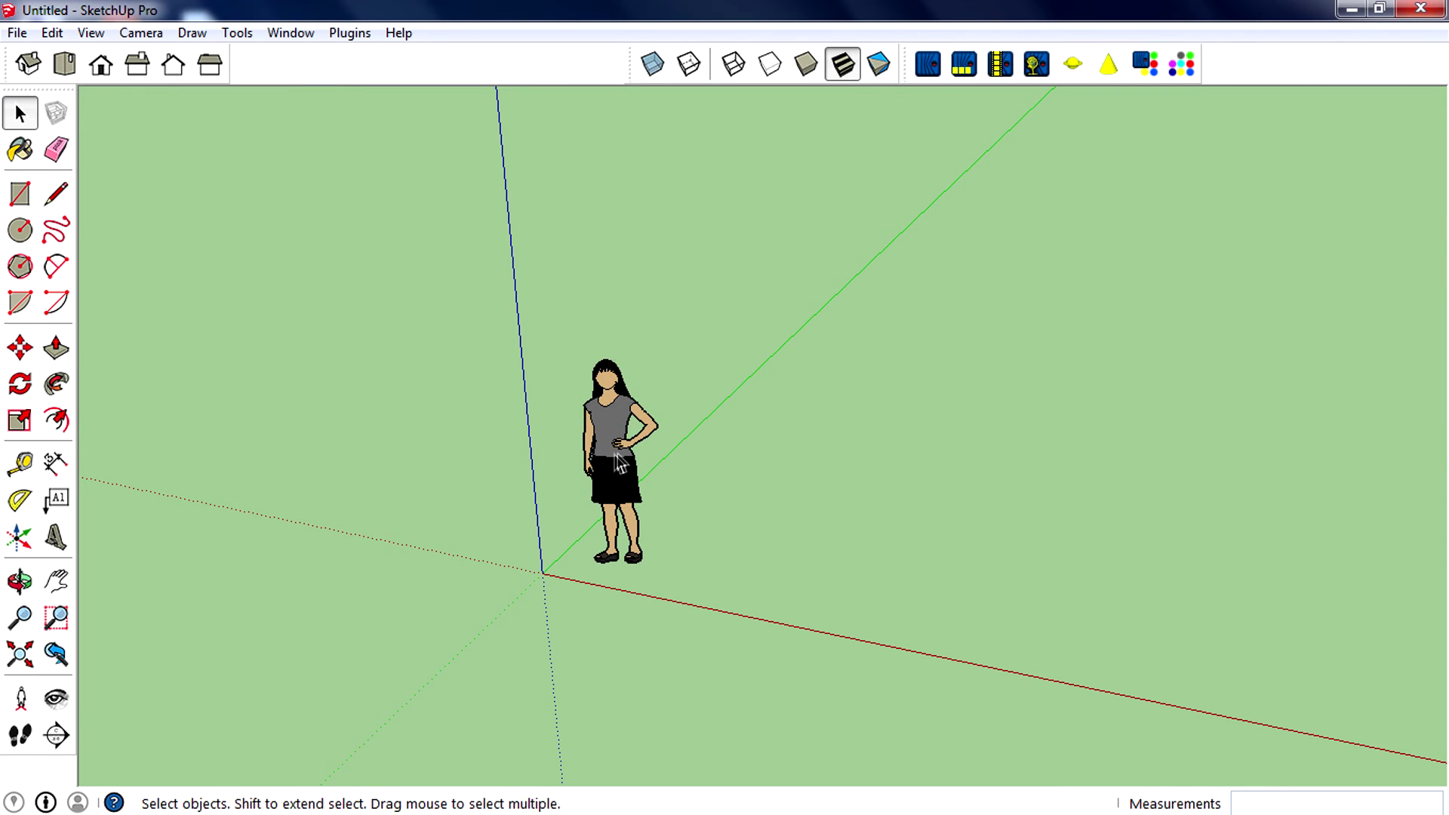
Delete the person figure and draw a rectangle from the origin.
{"action": "key", "text": "Delete"}
{"action": "left_click", "coordinate": [19, 194]}
{"action": "left_click", "coordinate": [544, 573]}
{"action": "left_click", "coordinate": [1042, 391]}
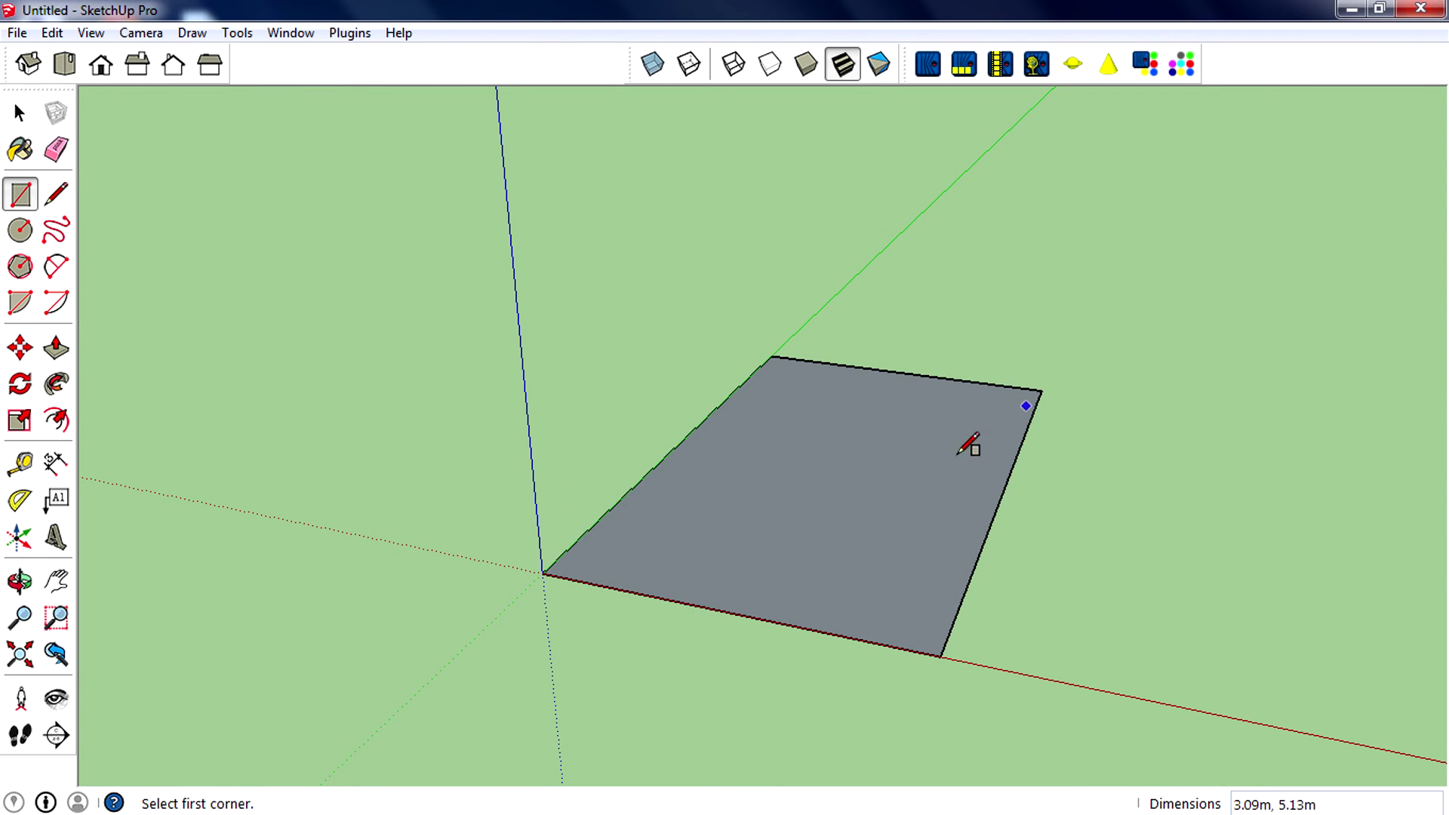
Dimension the rectangle's long edge, placing the 5.17m label beside it.
{"action": "left_click", "coordinate": [55, 463]}
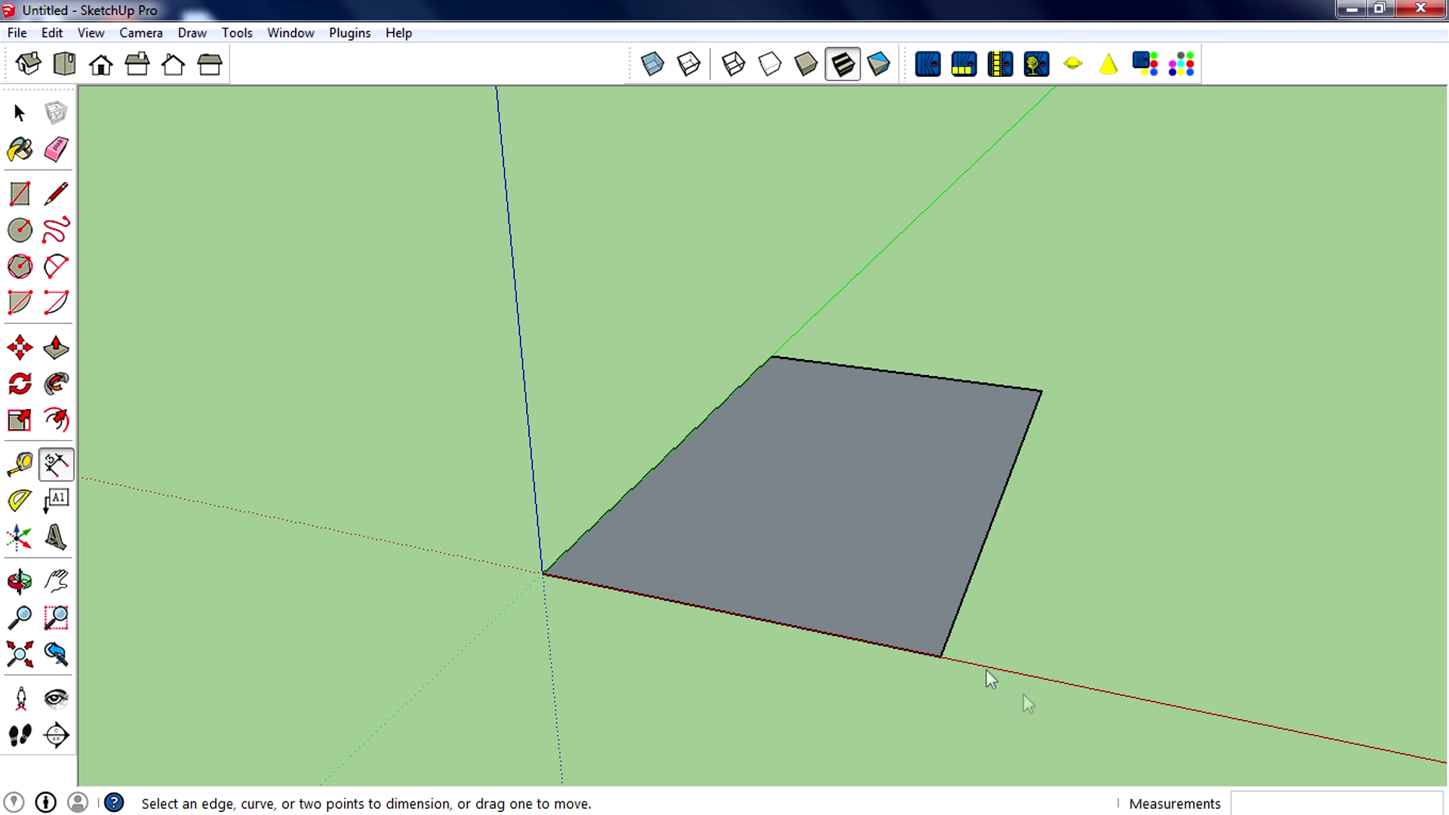
{"action": "left_click", "coordinate": [939, 654]}
{"action": "left_click", "coordinate": [1040, 392]}
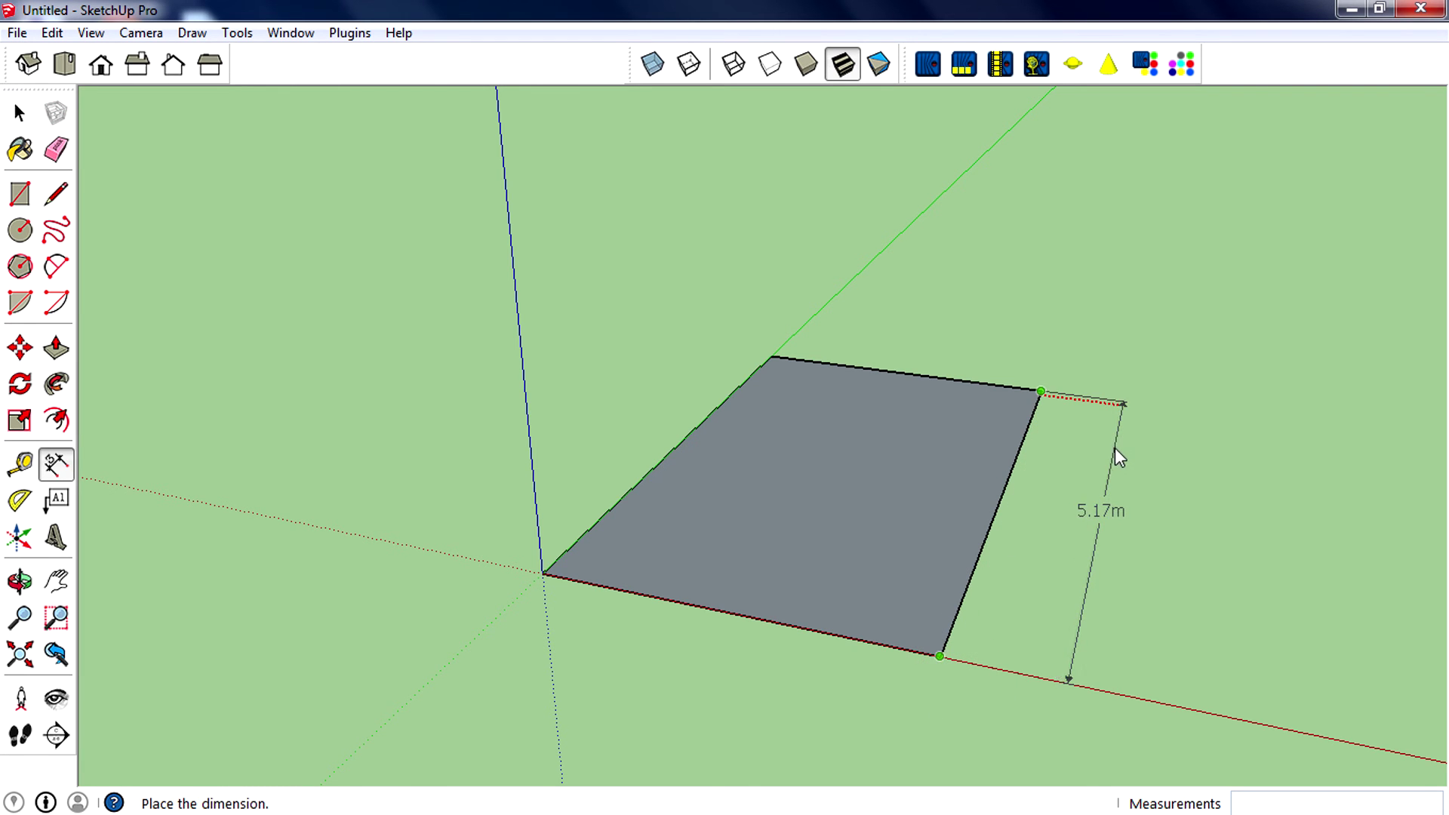
{"action": "left_click", "coordinate": [1117, 453]}
Orbit around the dimensioned rectangle to view the 5.17m label from several angles.
{"action": "middle_click_drag", "start_coordinate": [1016, 595], "coordinate": [799, 401]}
{"action": "scroll", "coordinate": [945, 491], "scroll_direction": "up", "scroll_amount": 3}
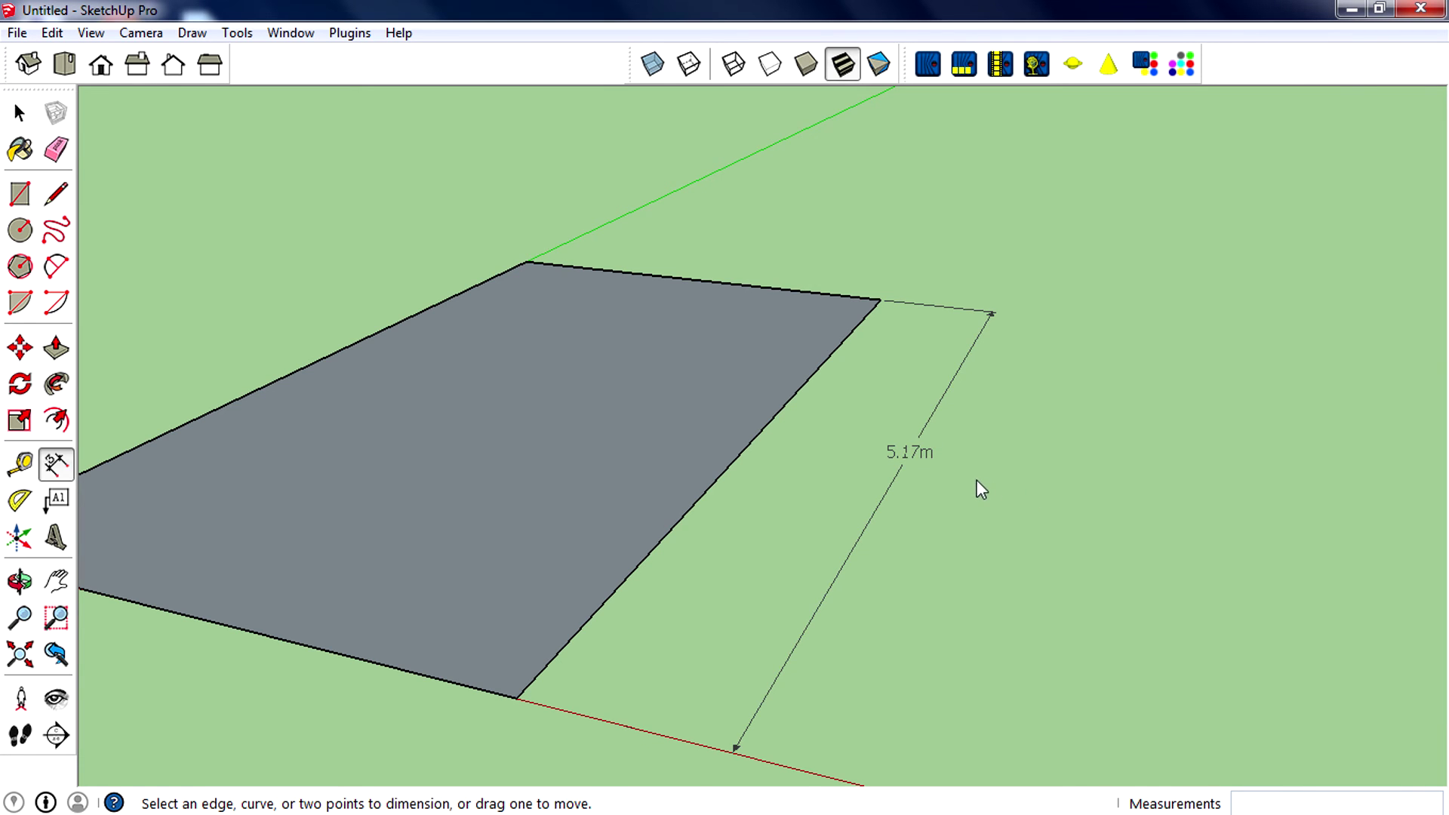
{"action": "middle_click_drag", "start_coordinate": [981, 489], "coordinate": [599, 541]}
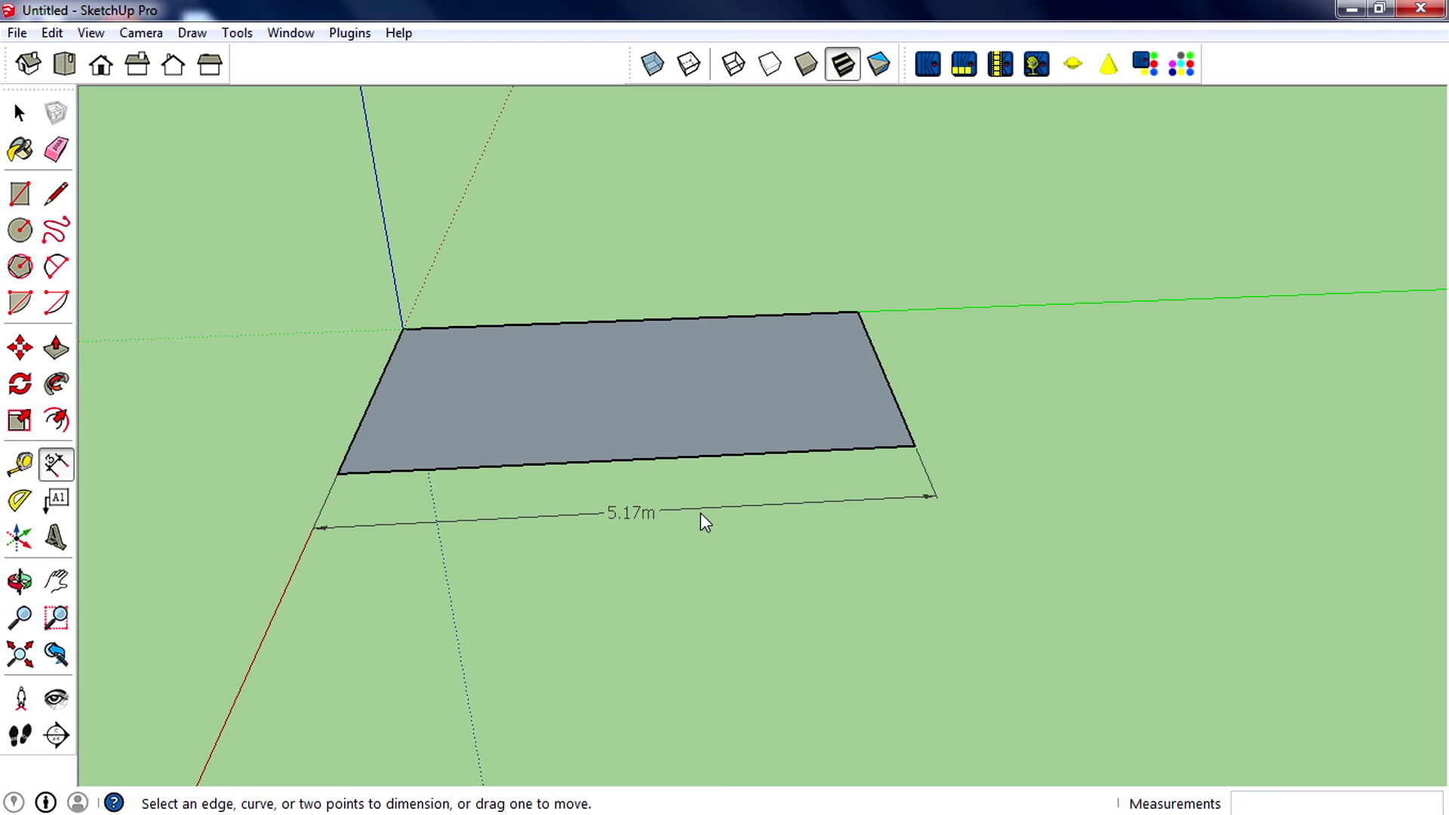
{"action": "key", "text": "space"}
{"action": "scroll", "coordinate": [796, 379], "scroll_direction": "up", "scroll_amount": 2}
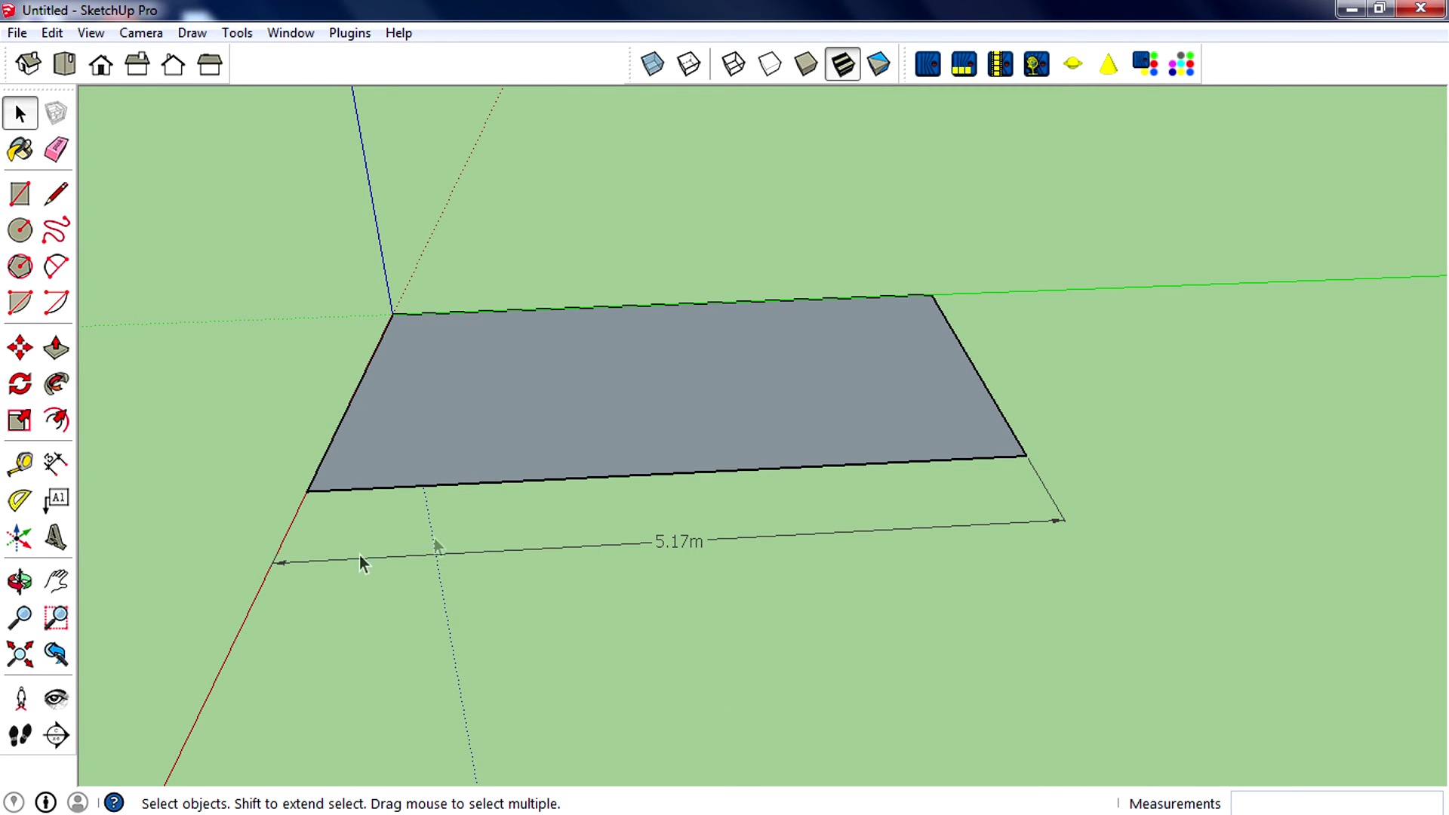
{"action": "middle_click_drag", "start_coordinate": [362, 563], "coordinate": [765, 591]}
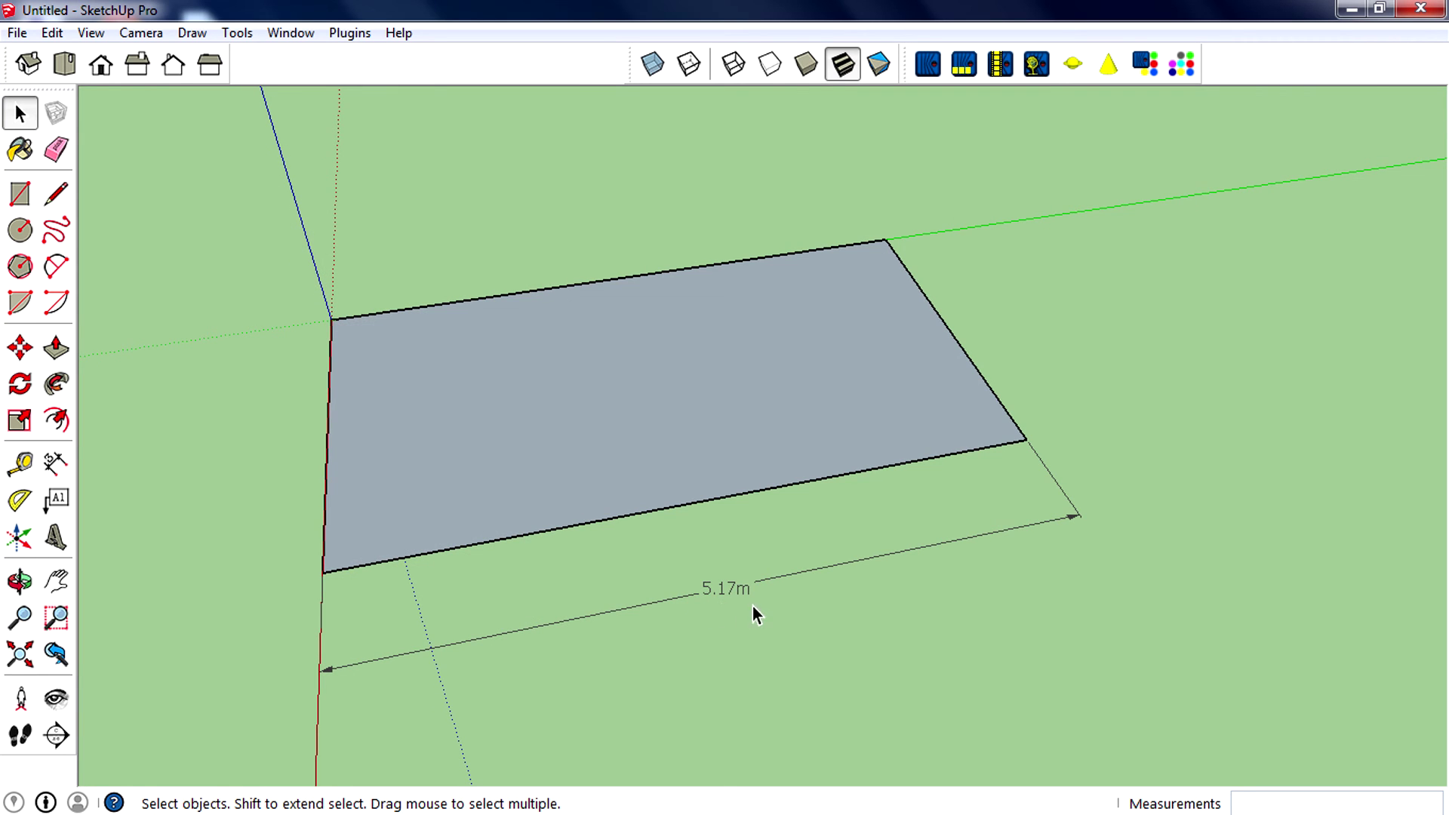
{"action": "middle_click_drag", "start_coordinate": [624, 632], "coordinate": [828, 597]}
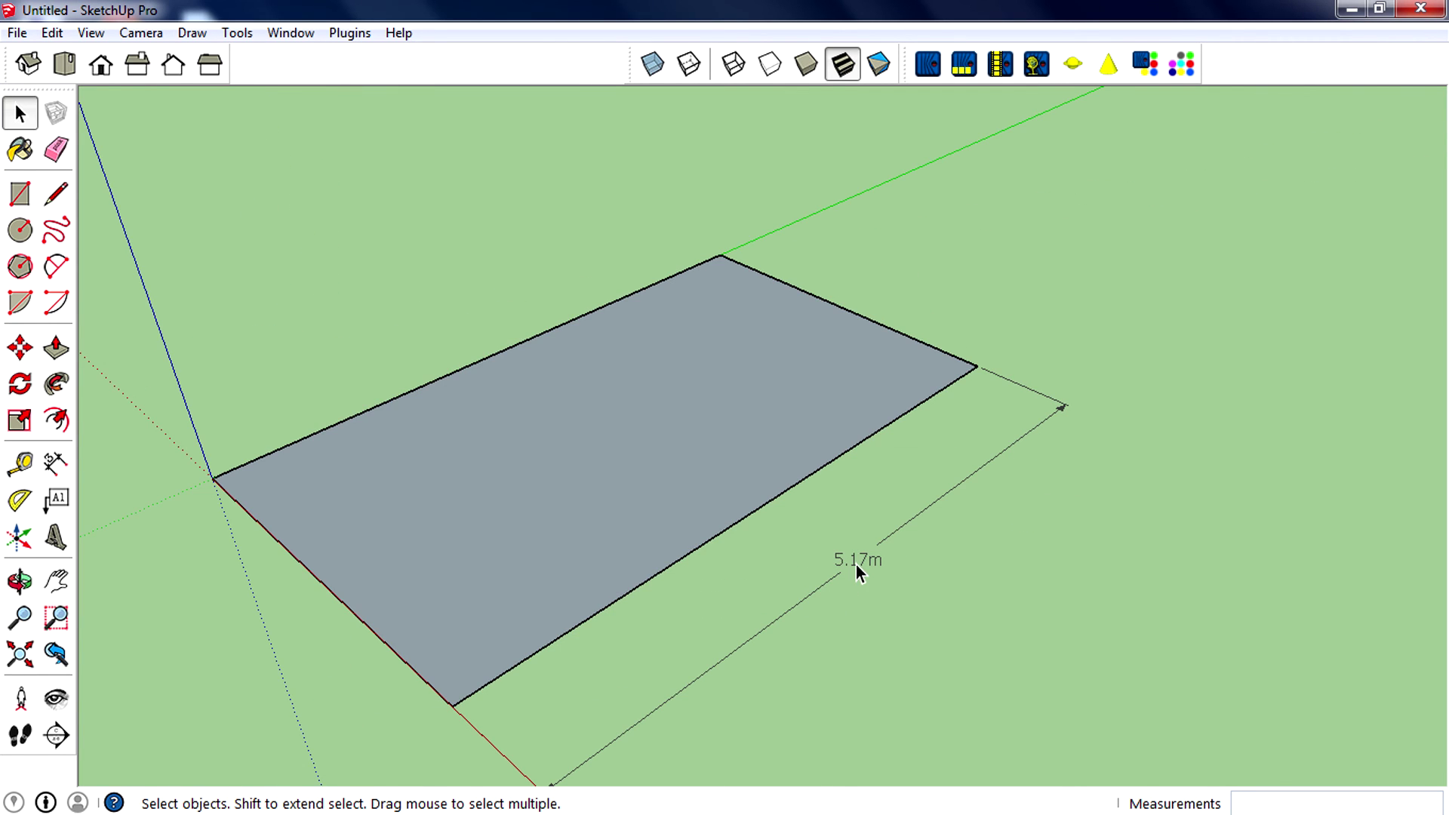
{"action": "middle_click_drag", "start_coordinate": [904, 563], "coordinate": [796, 498]}
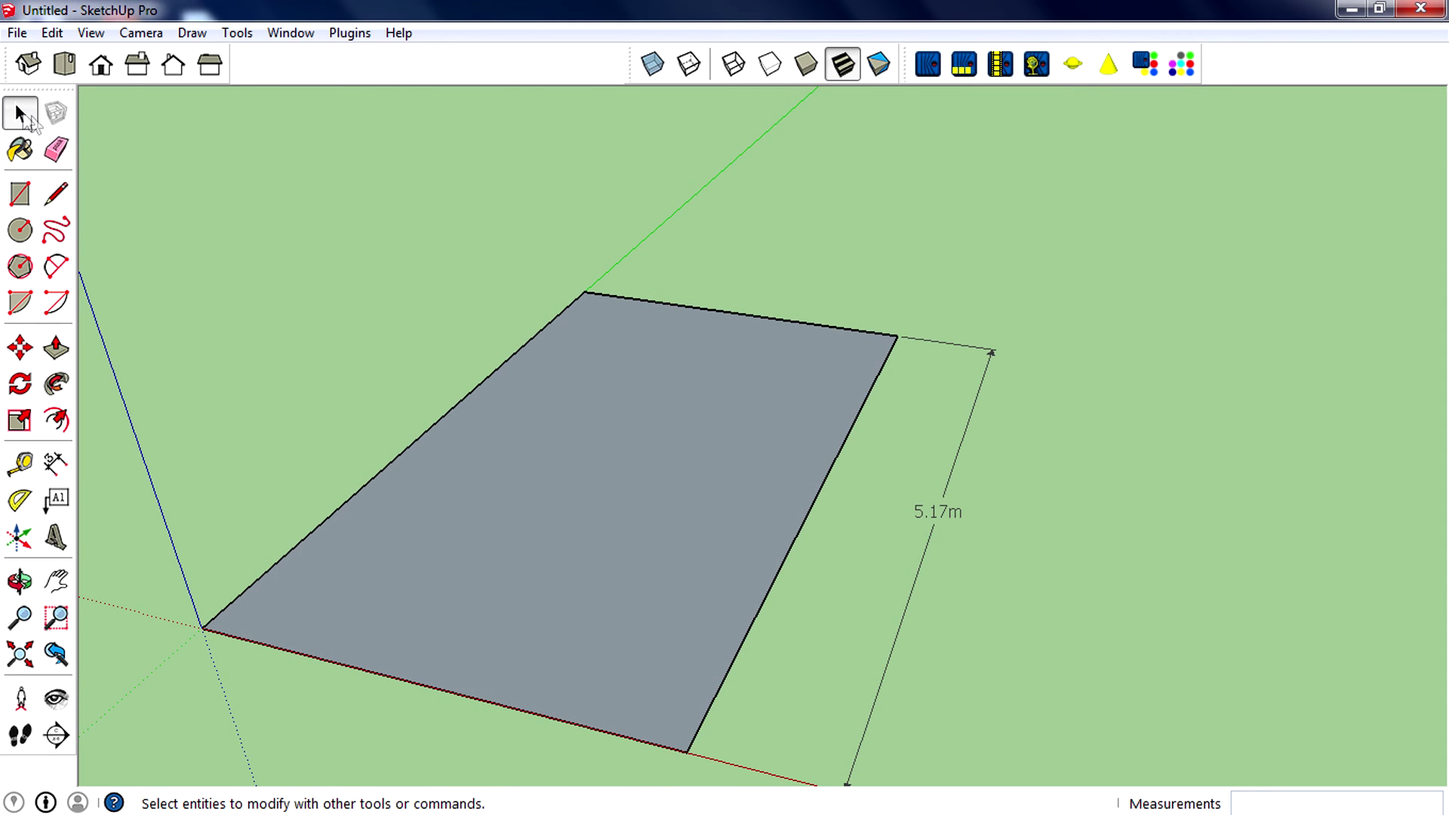
{"action": "scroll", "coordinate": [782, 337], "scroll_direction": "down", "scroll_amount": 4}
Assign shortcut D to Tools/Dimensions in Preferences > Shortcuts, then test it.
{"action": "left_click", "coordinate": [865, 479]}
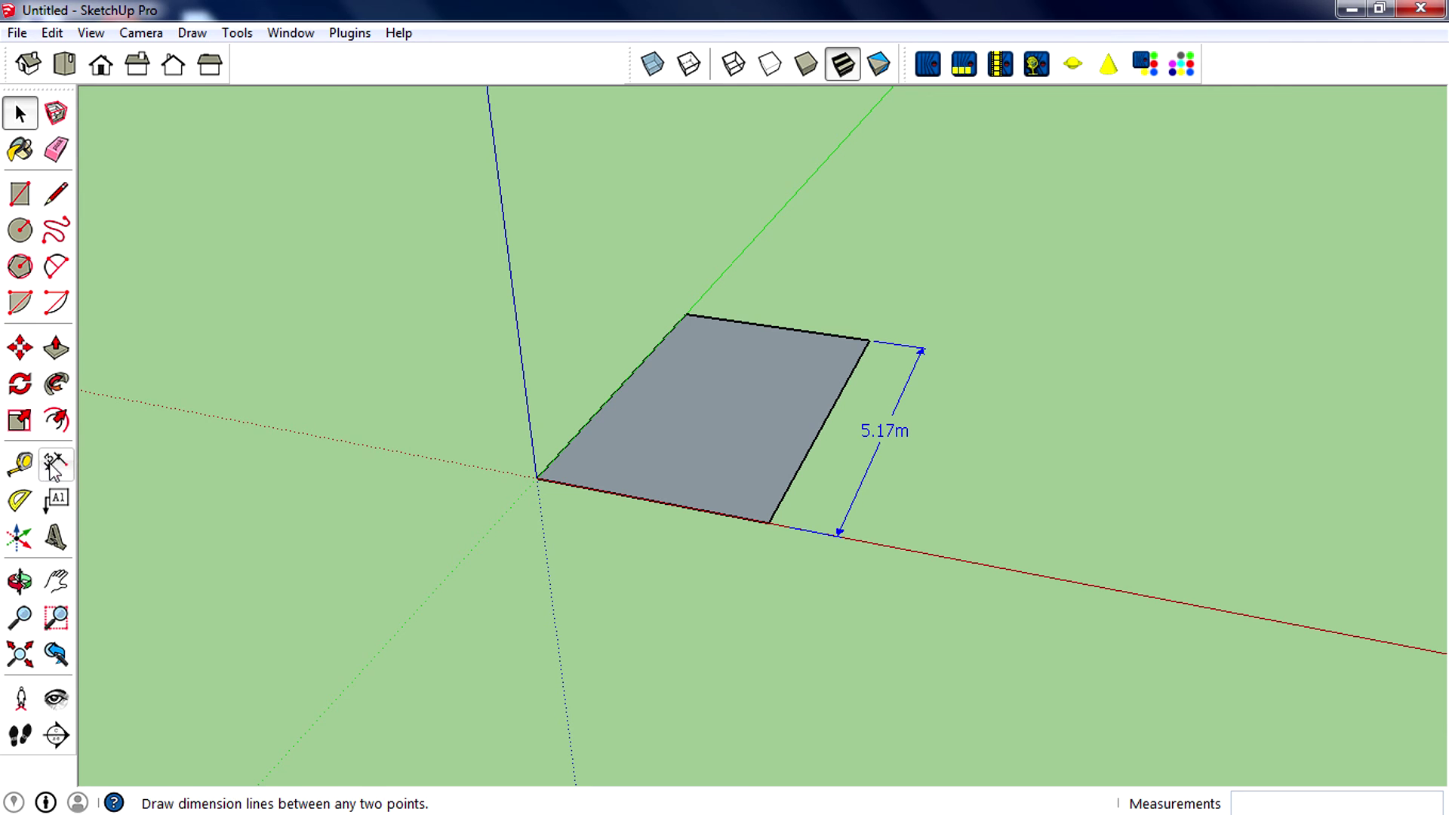
{"action": "left_click", "coordinate": [290, 32]}
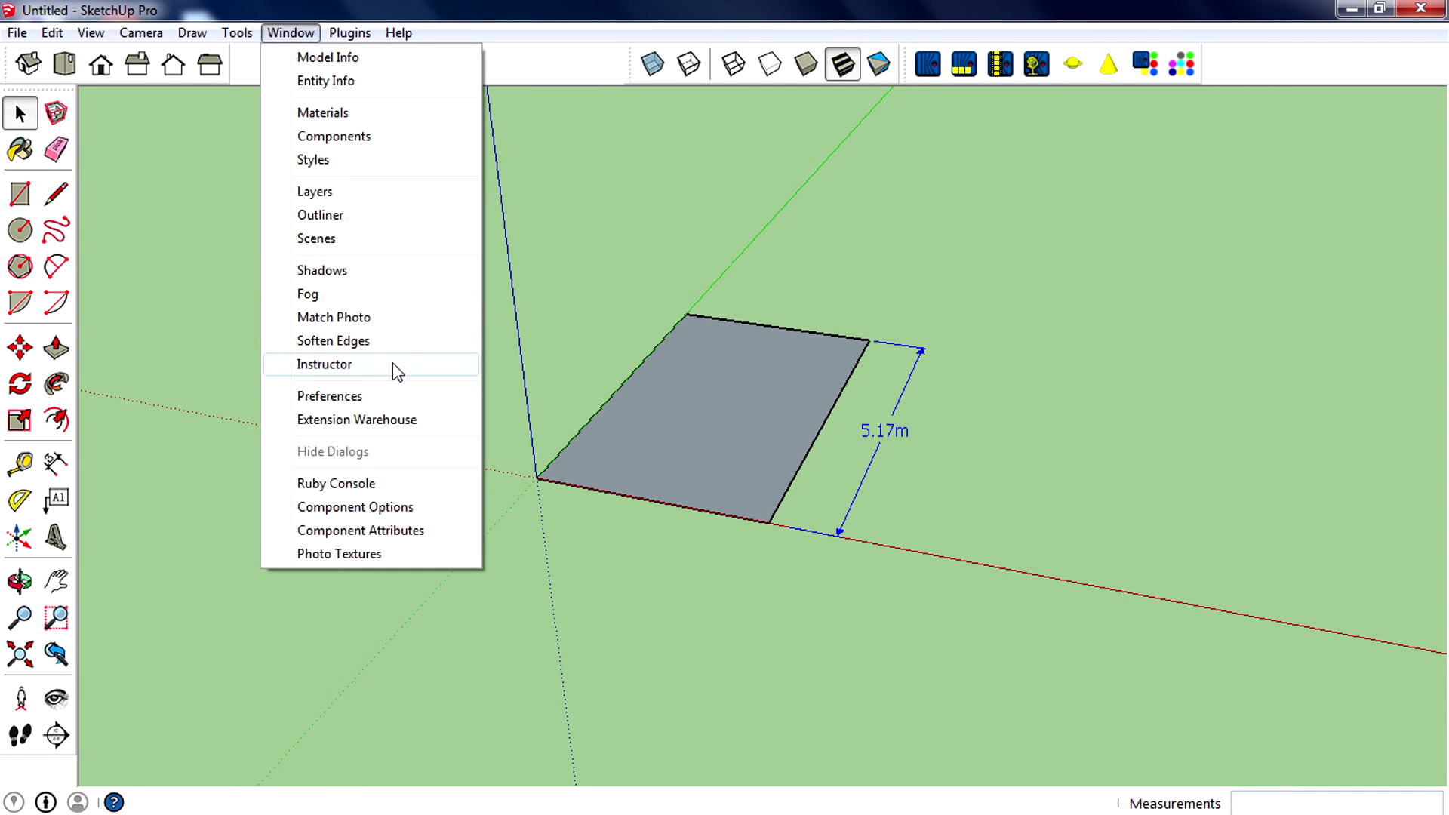
{"action": "left_click", "coordinate": [363, 398]}
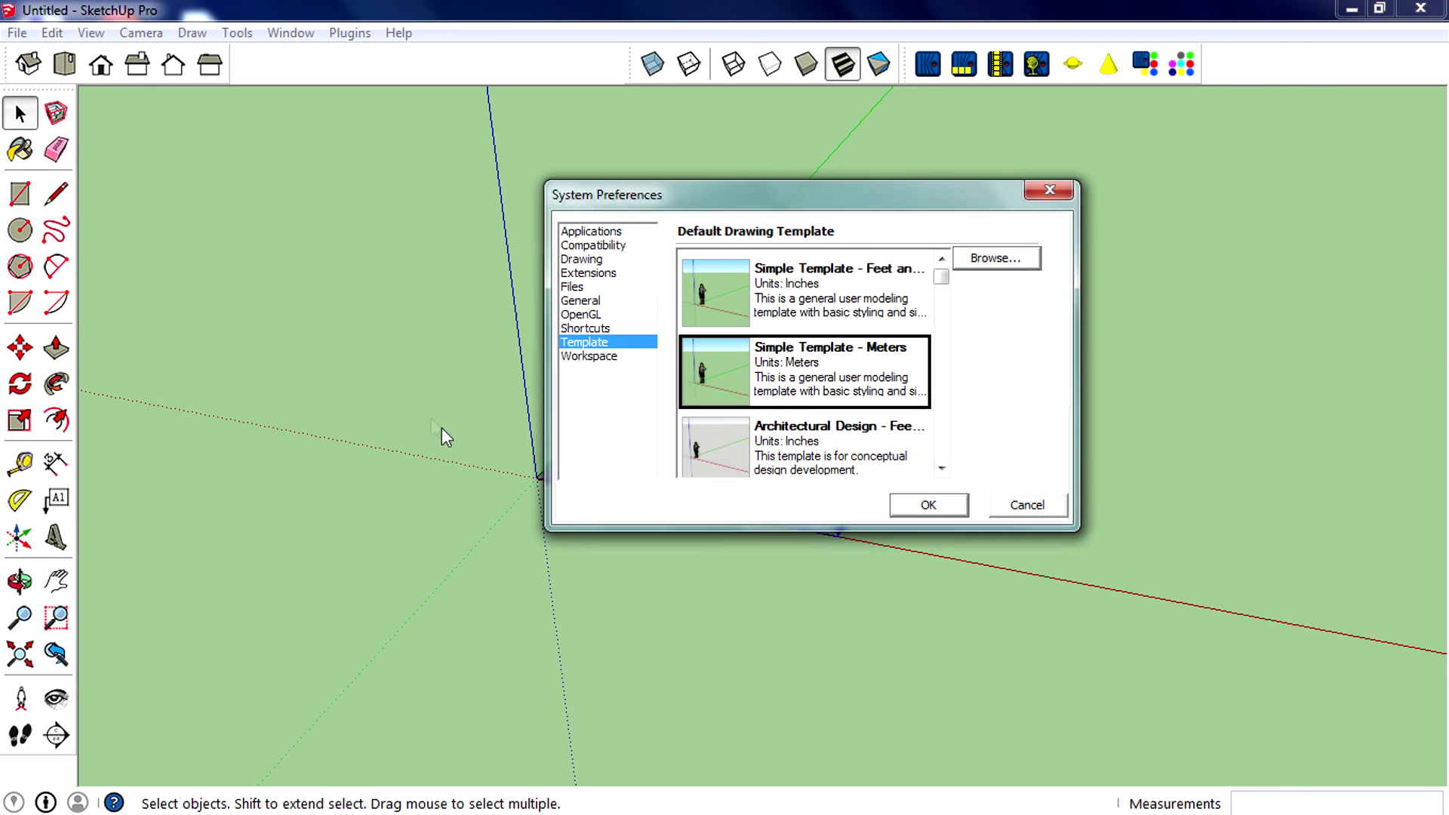
{"action": "left_click", "coordinate": [603, 330]}
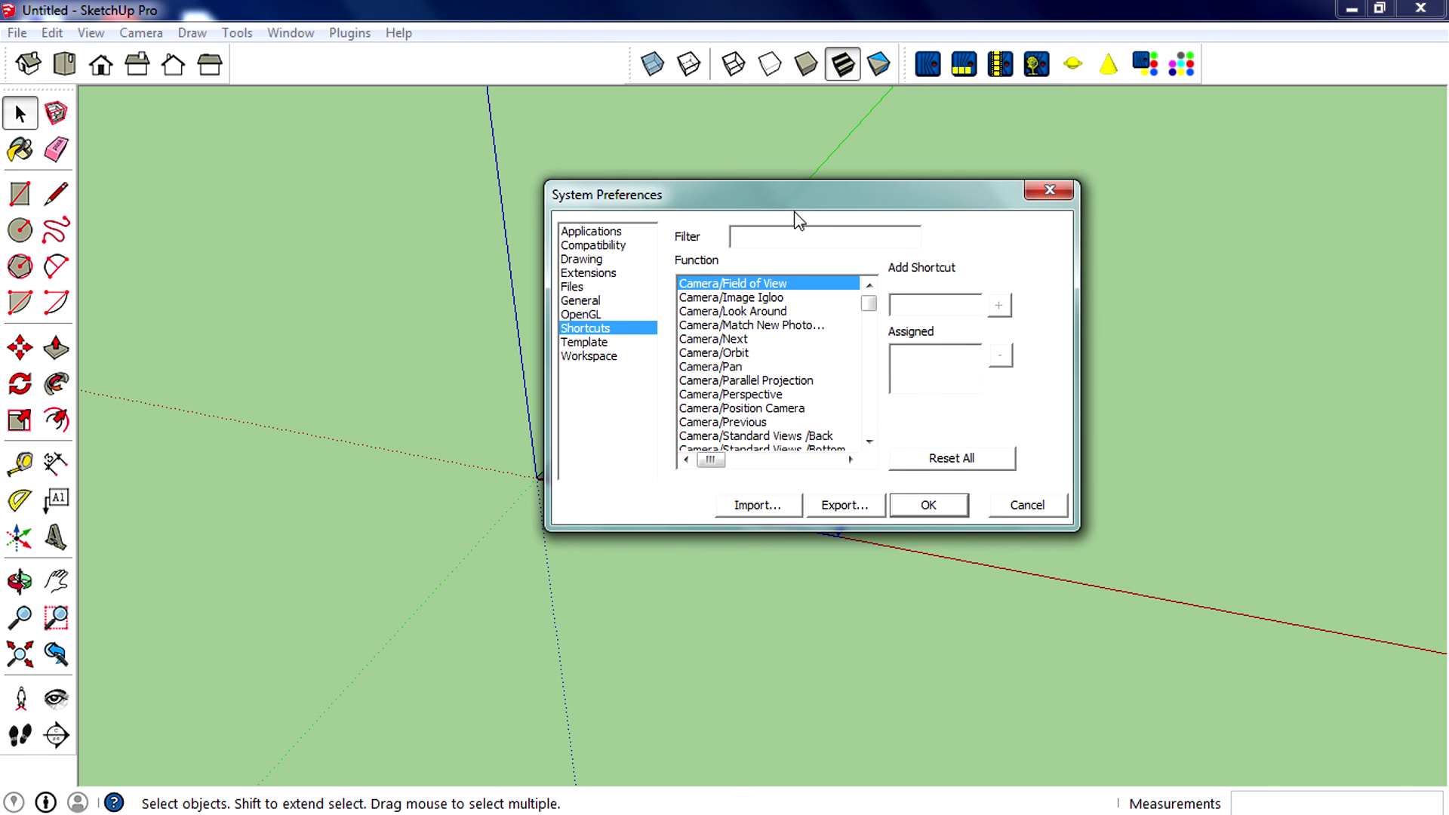
{"action": "left_click", "coordinate": [812, 240]}
{"action": "type", "text": "dime"}
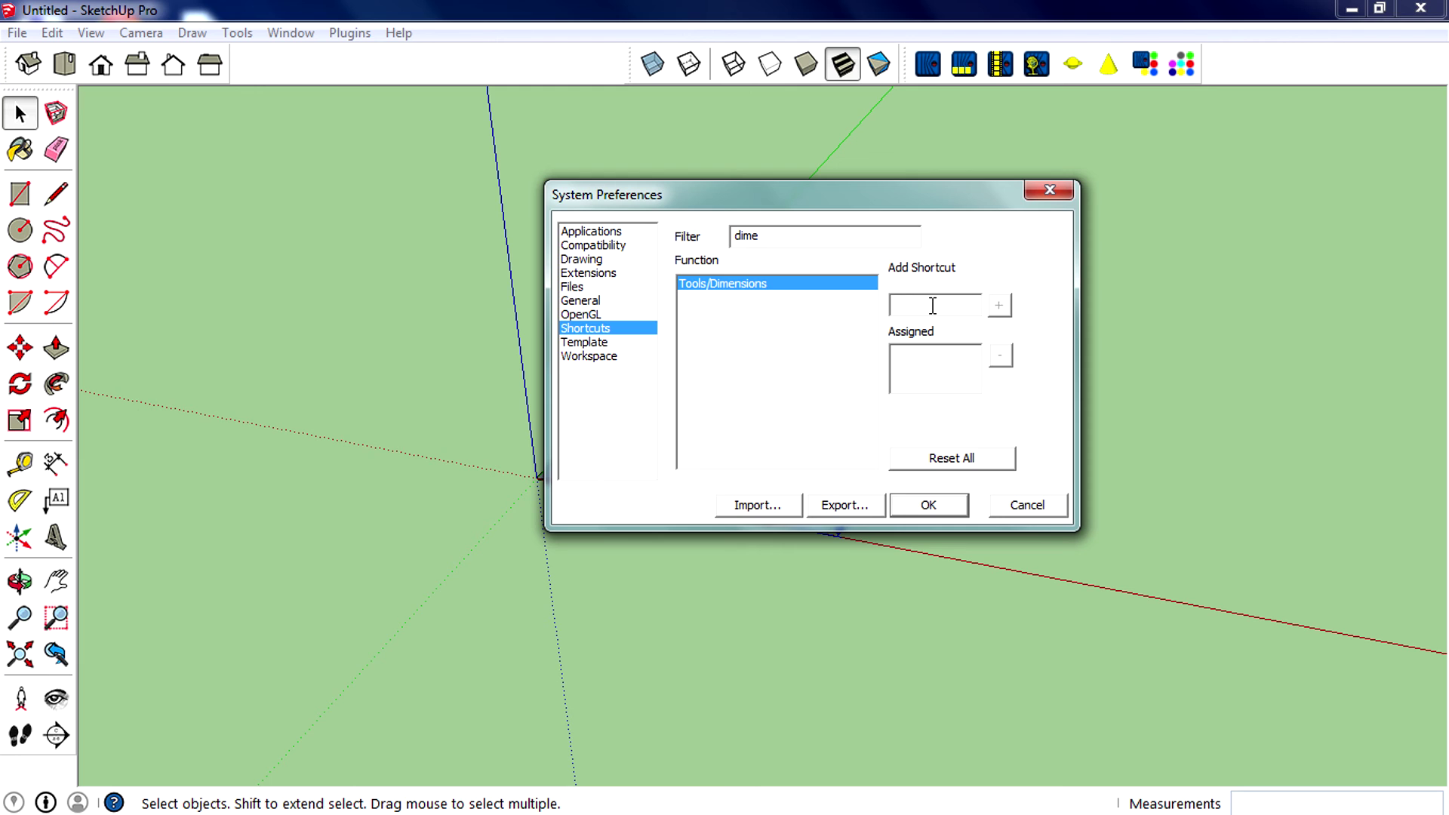
{"action": "left_click", "coordinate": [999, 305]}
{"action": "left_click", "coordinate": [928, 505]}
{"action": "key", "text": "d"}
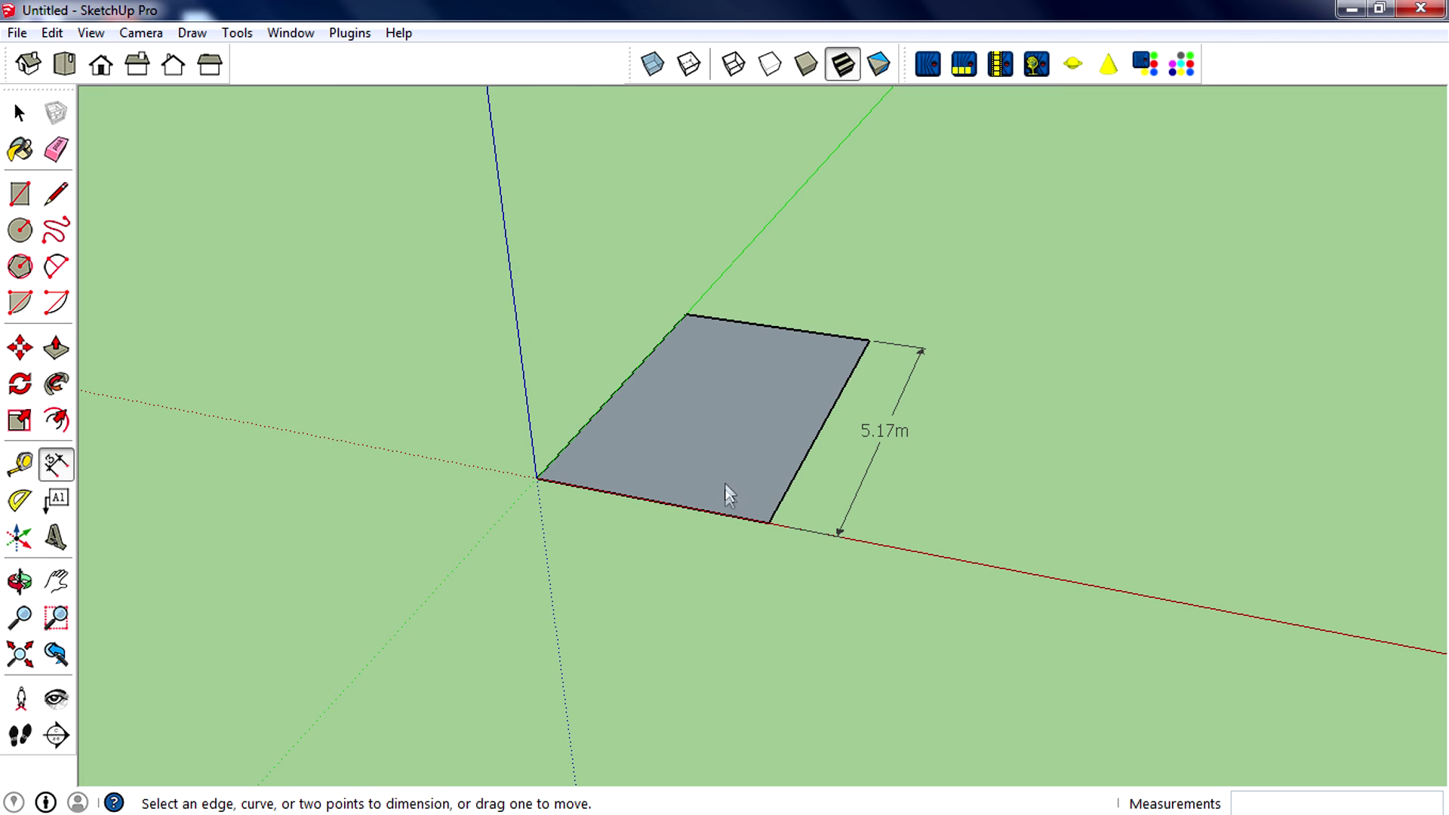
{"action": "scroll", "coordinate": [774, 521], "scroll_direction": "up", "scroll_amount": 2}
{"action": "middle_click_drag", "start_coordinate": [812, 492], "coordinate": [619, 562]}
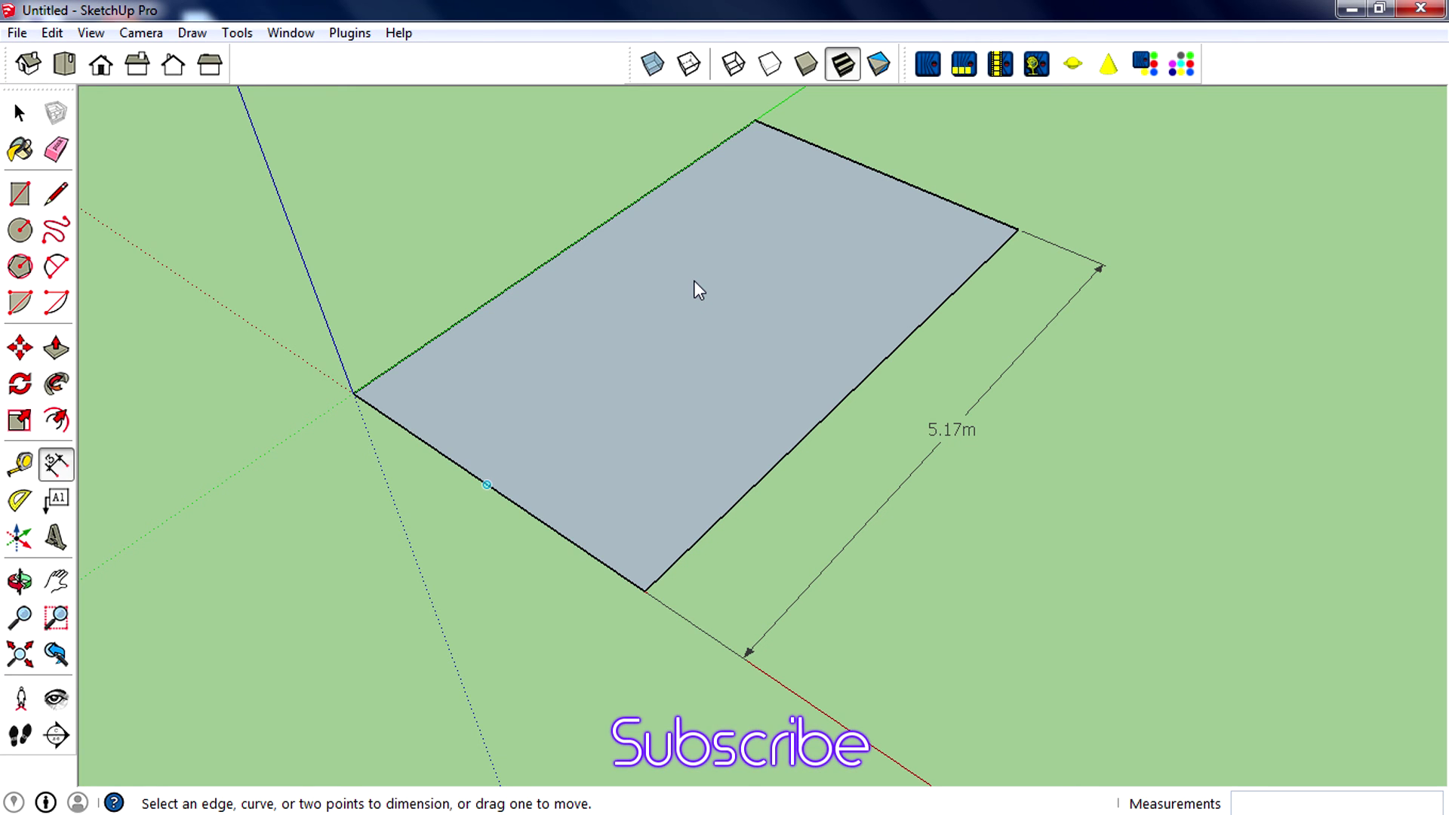
{"action": "scroll", "coordinate": [594, 257], "scroll_direction": "down", "scroll_amount": 3}
{"action": "left_click", "coordinate": [19, 113]}
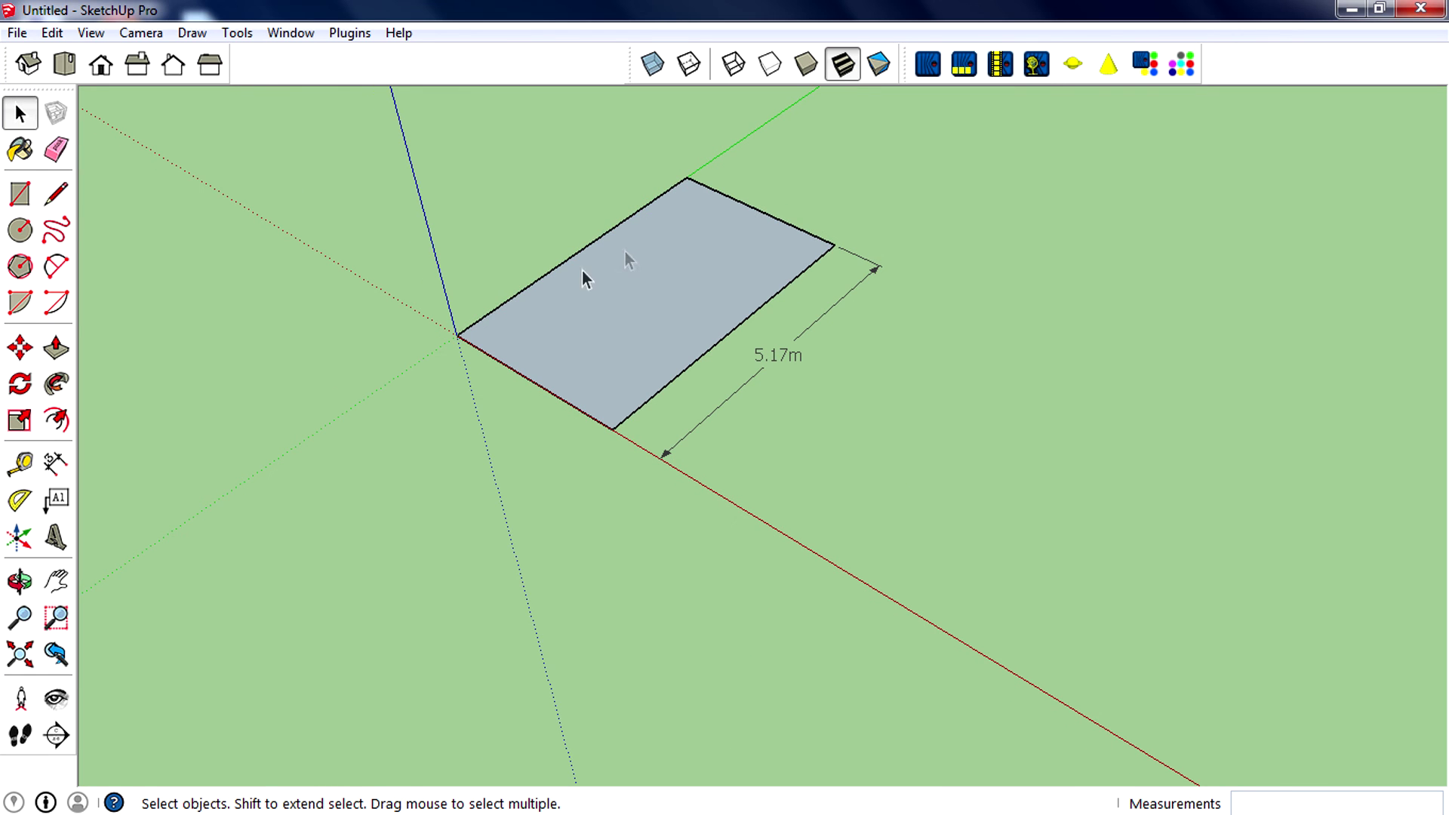